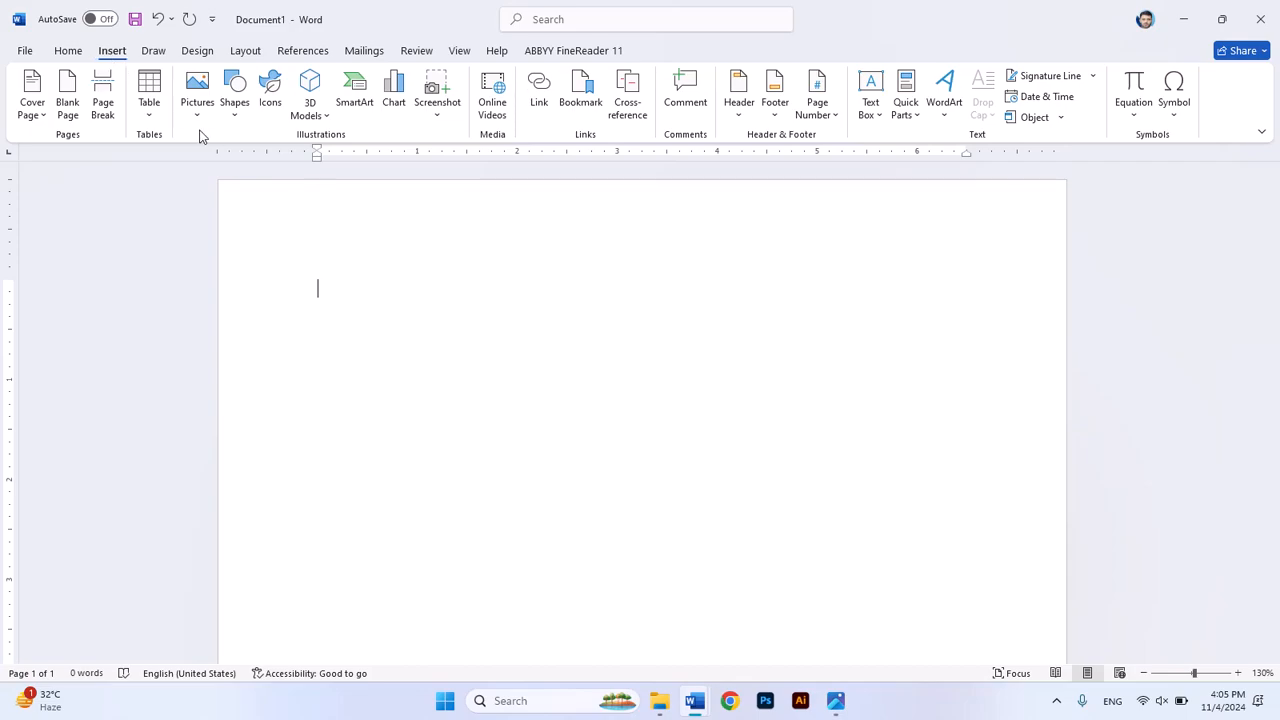
Step: Insert a table with 4 columns and 5 rows and place the cursor on the line below it
click(148, 125)
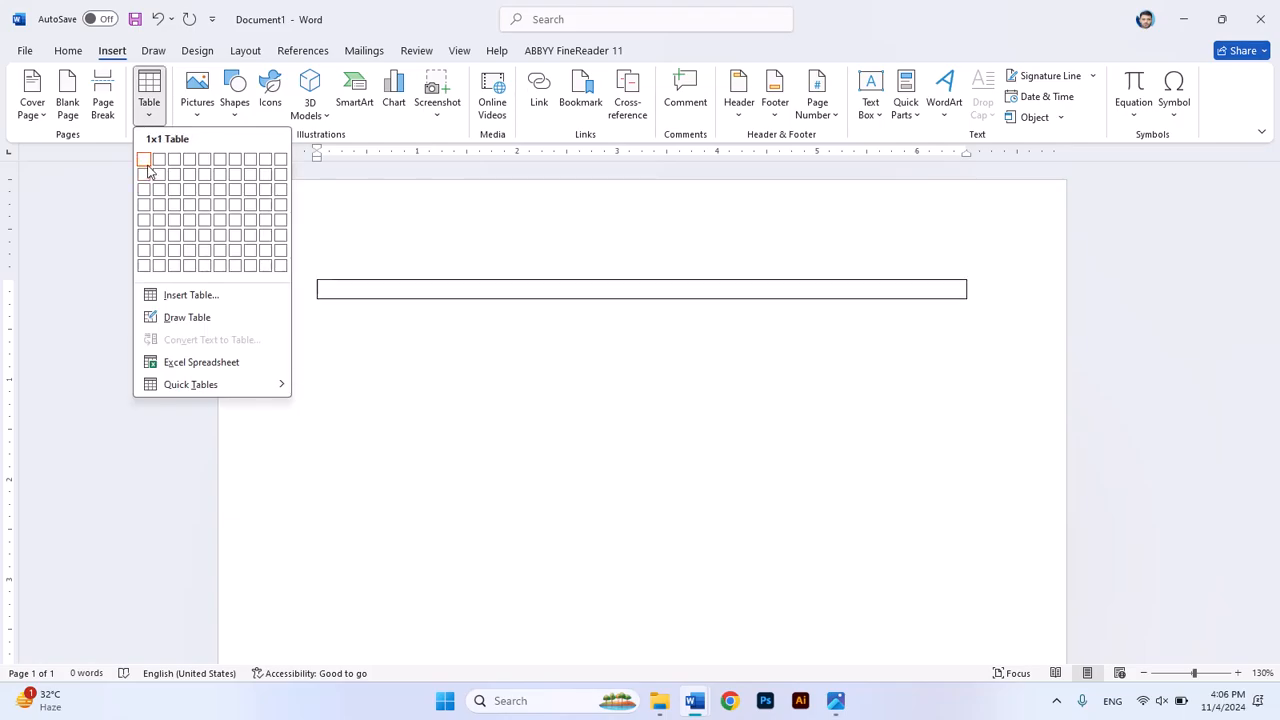
click(194, 222)
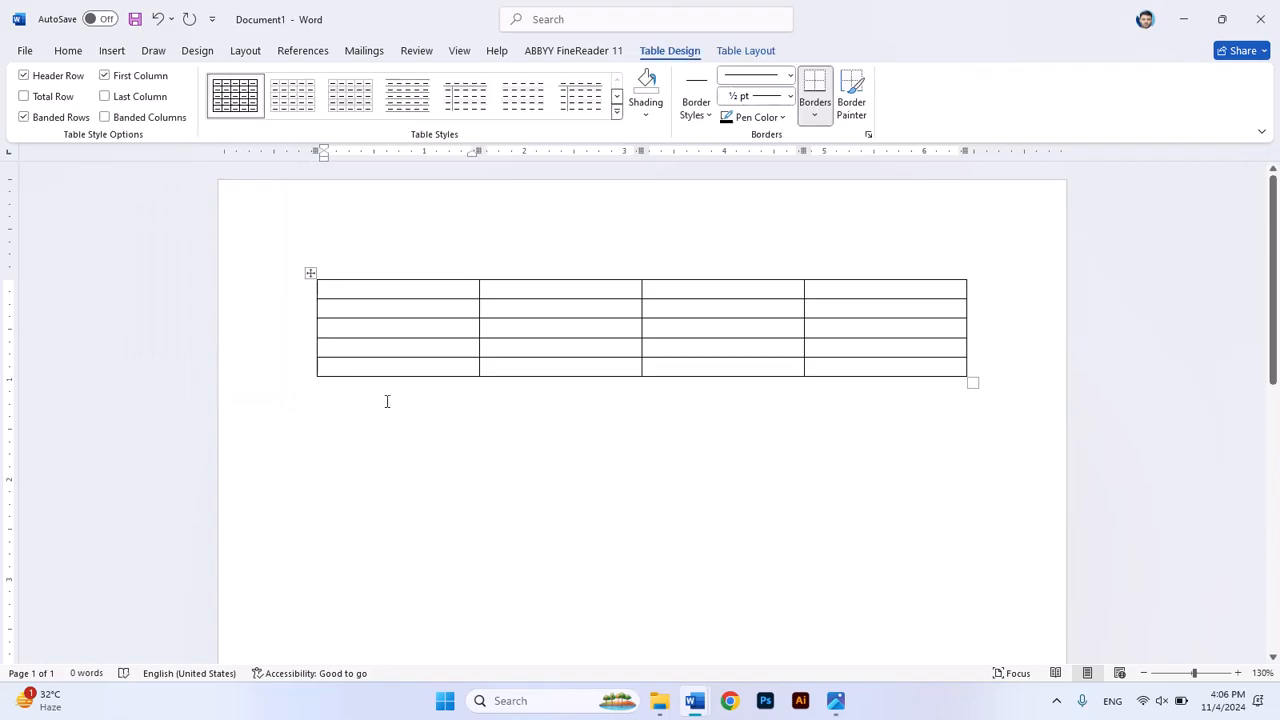
key(Down)
key(Down)
key(Down)
key(Down)
key(Down)
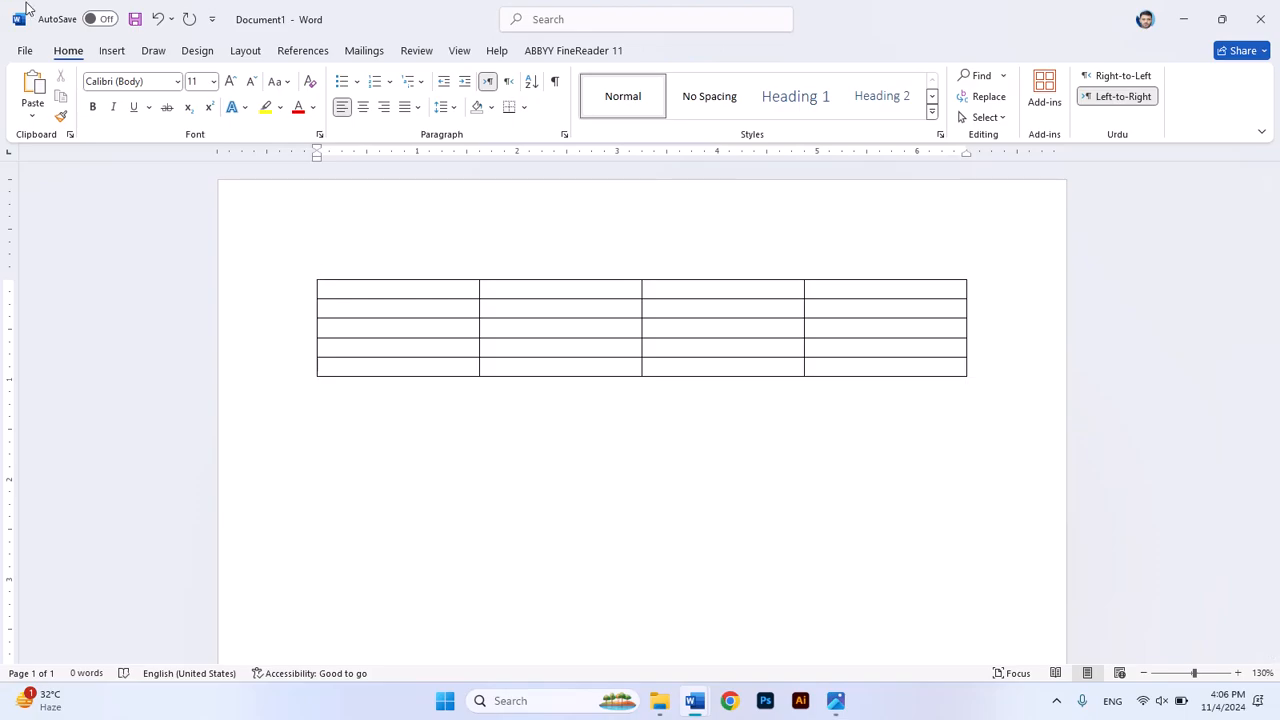
Step: Insert the single red rose picture b2f5fc429fcb676c025b2cb761fce466-removebg-preview from the Downloads folder below the table
click(126, 56)
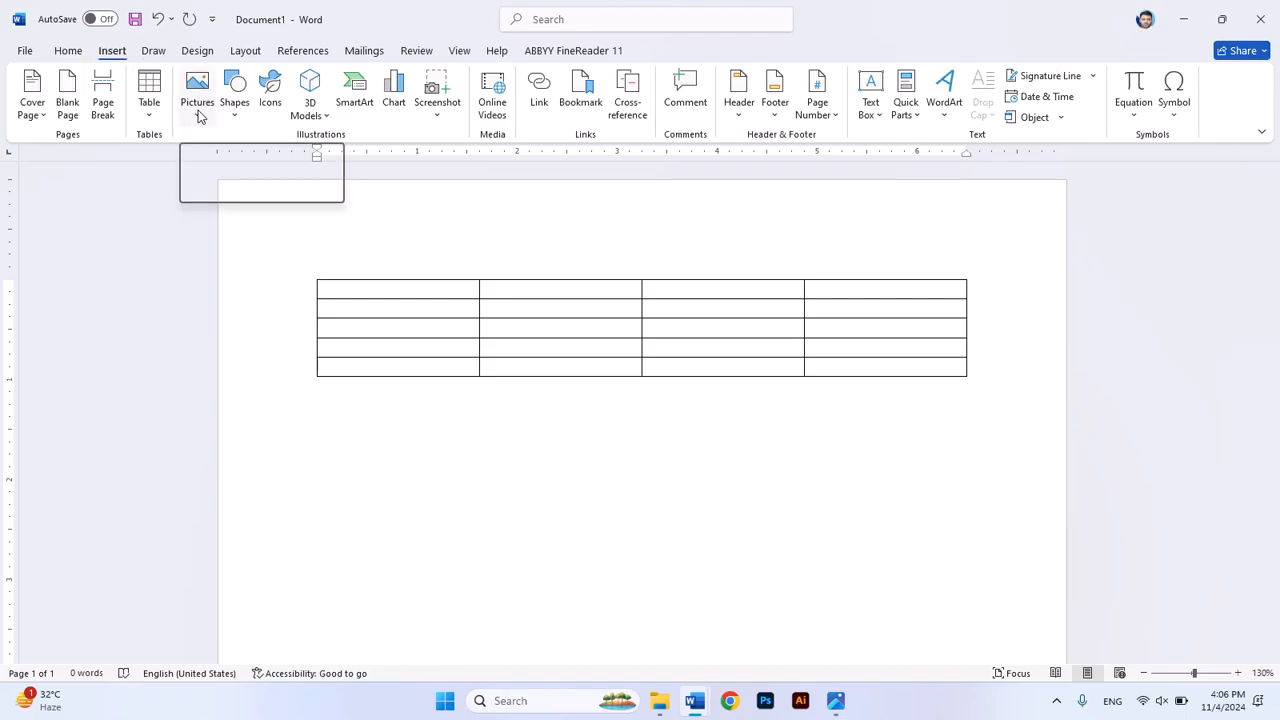
click(200, 117)
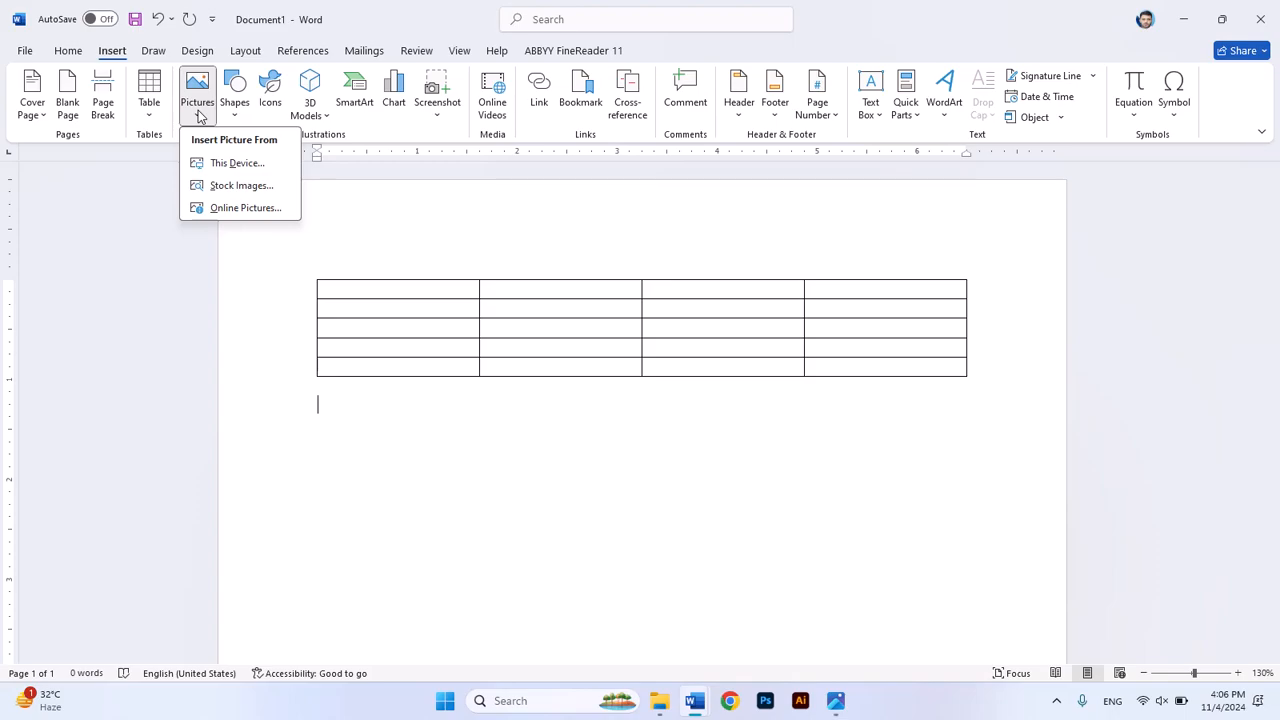
click(234, 164)
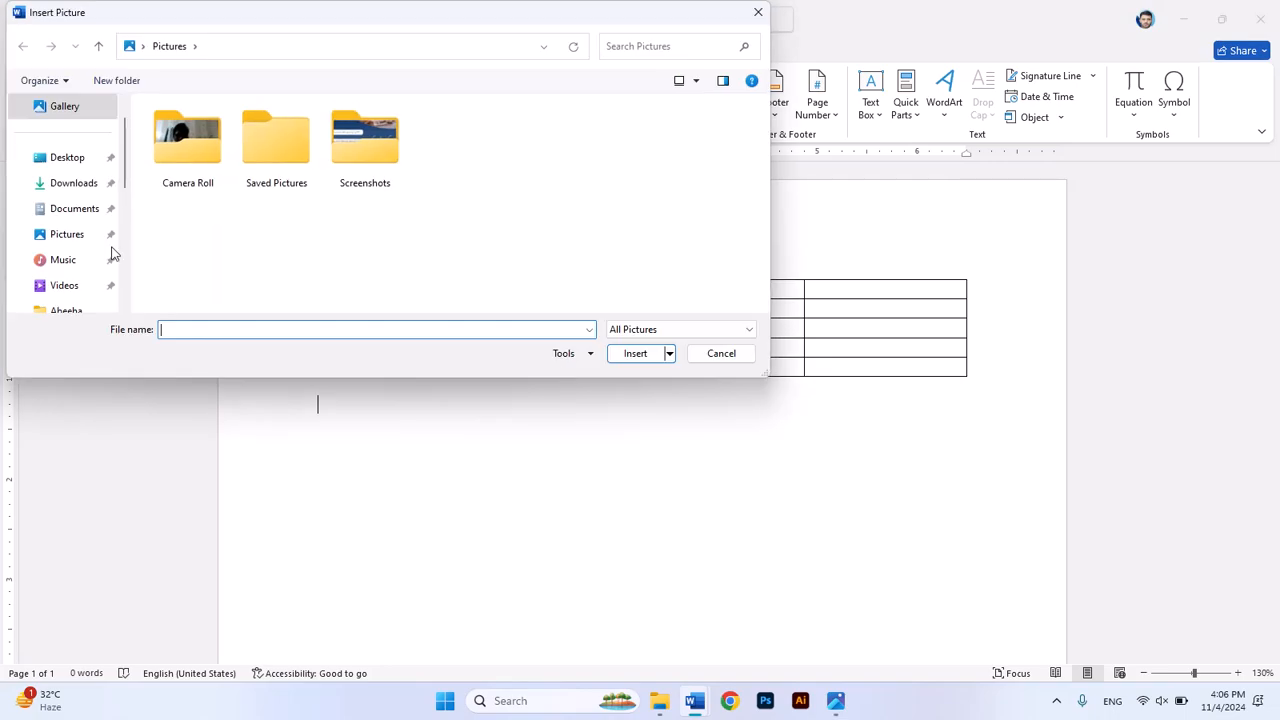
click(69, 186)
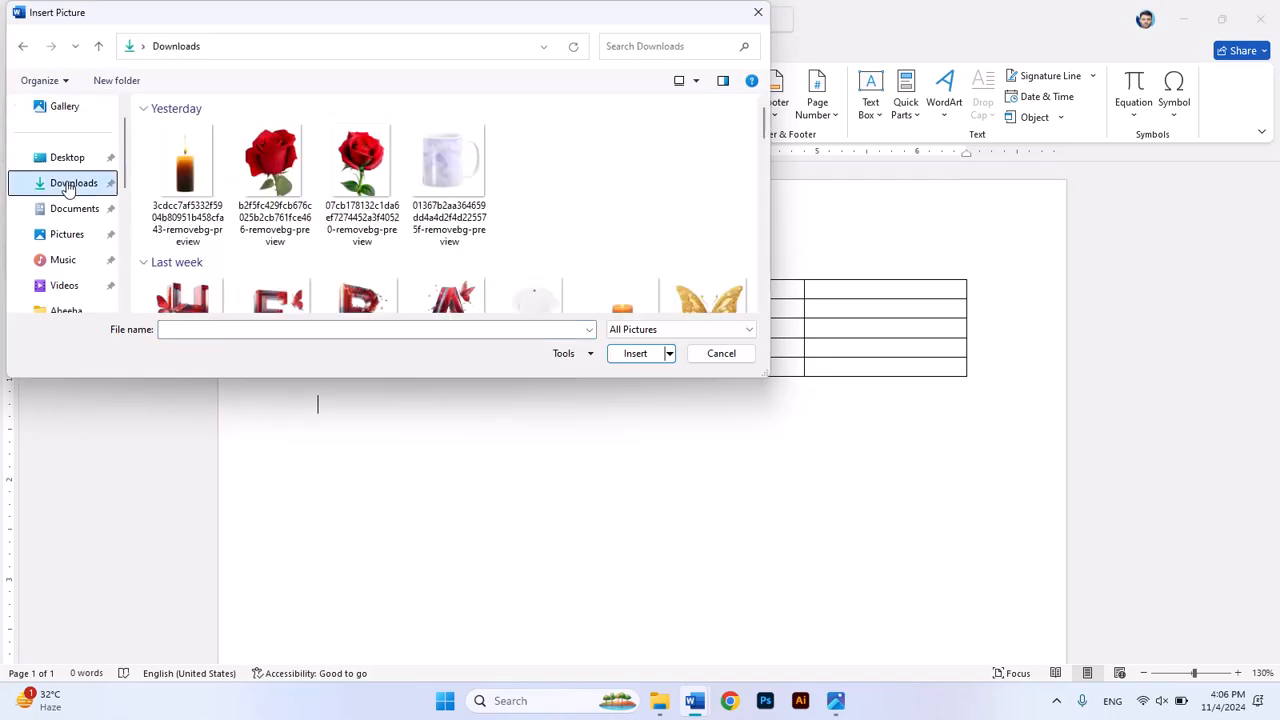
click(266, 174)
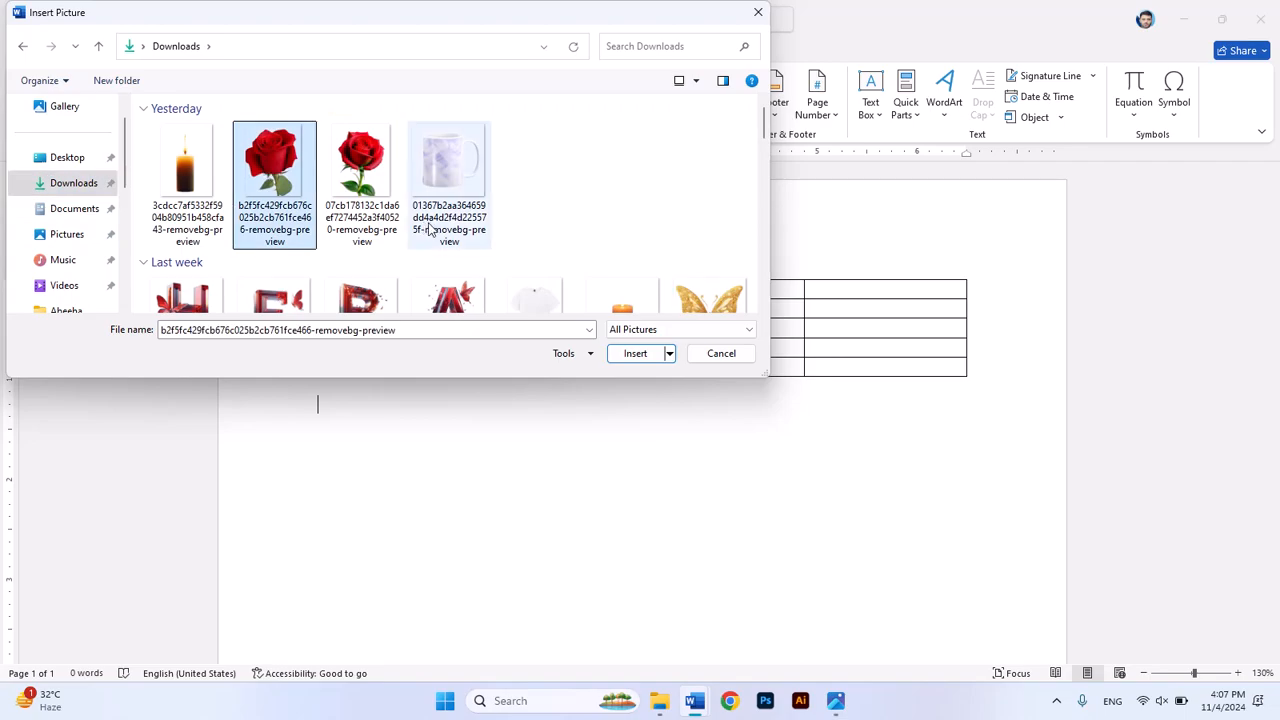
click(636, 354)
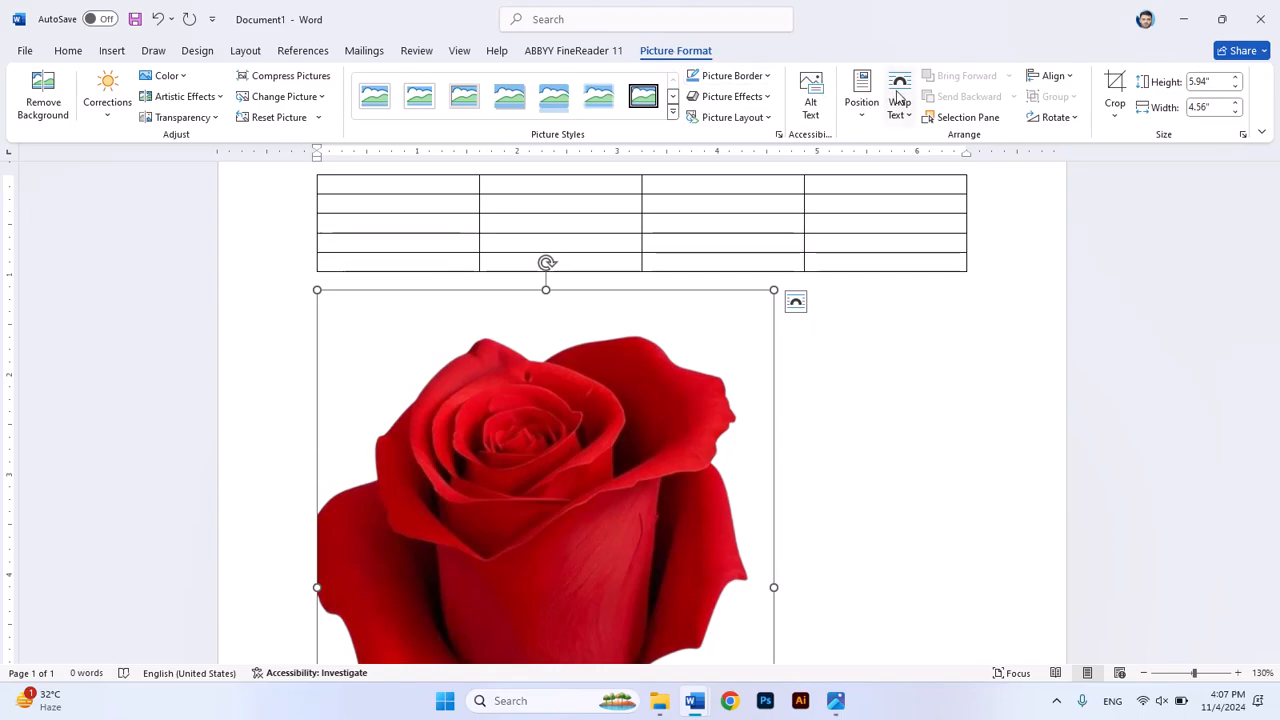
Step: Apply the third preset in the second row of the preset picture effects to the rose
click(767, 97)
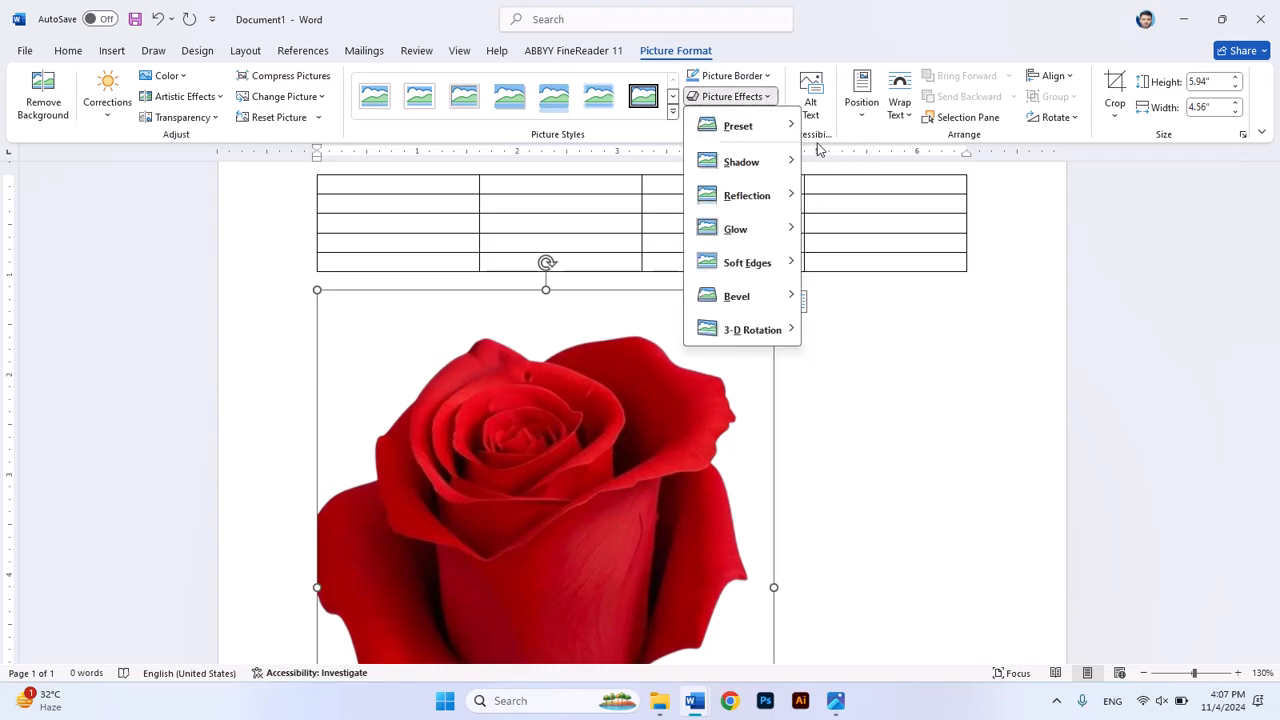
mouse_move(793, 131)
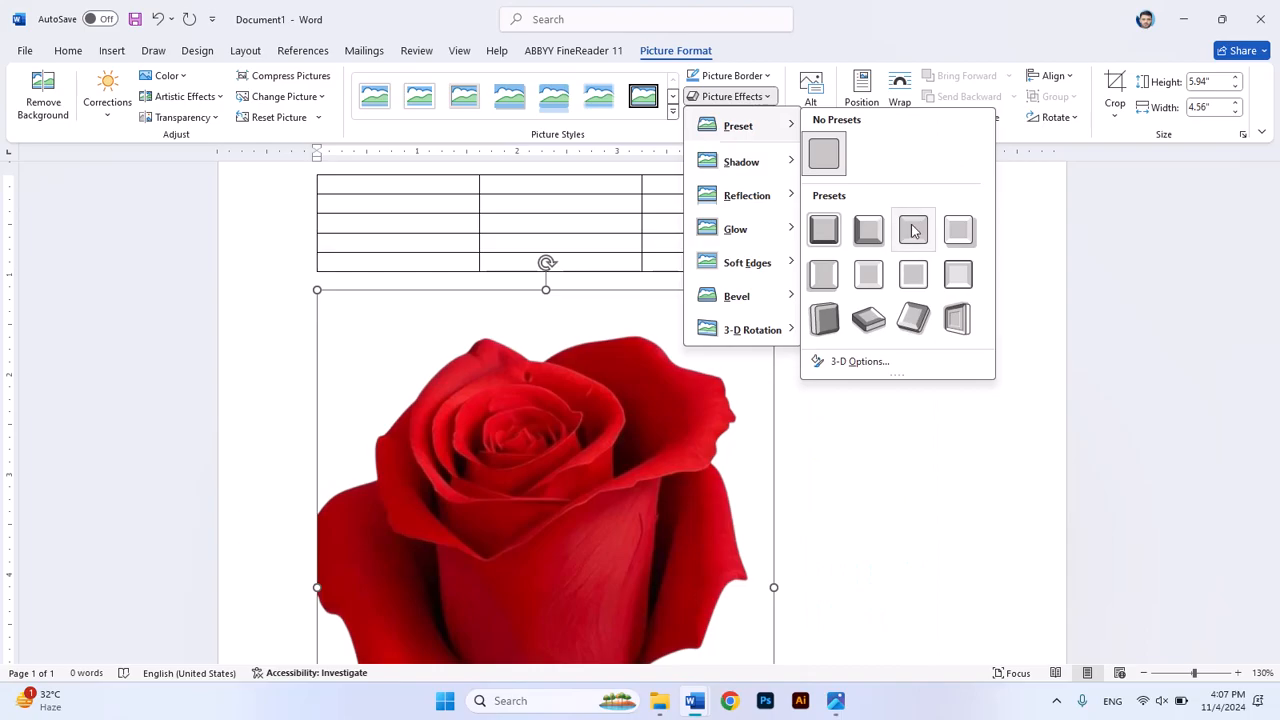
click(914, 274)
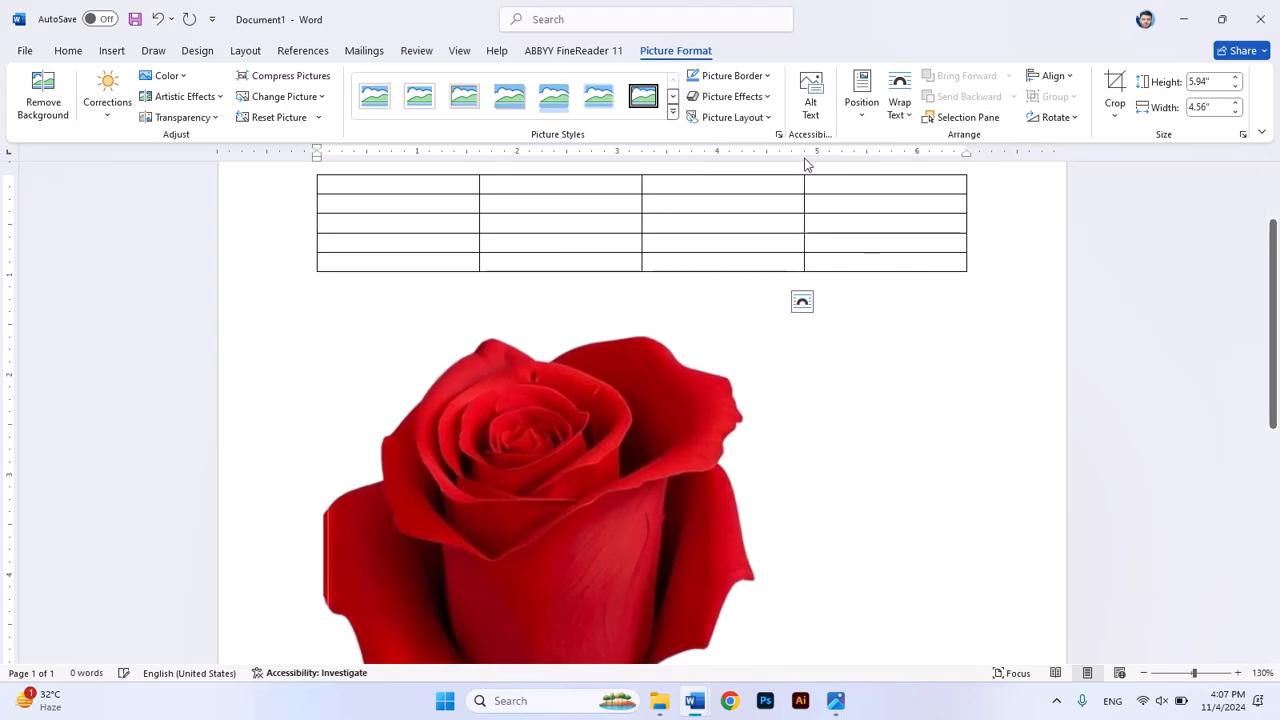
Step: Apply the tilted 3-D preset effect, second in the third row of presets, to the rose picture
click(772, 98)
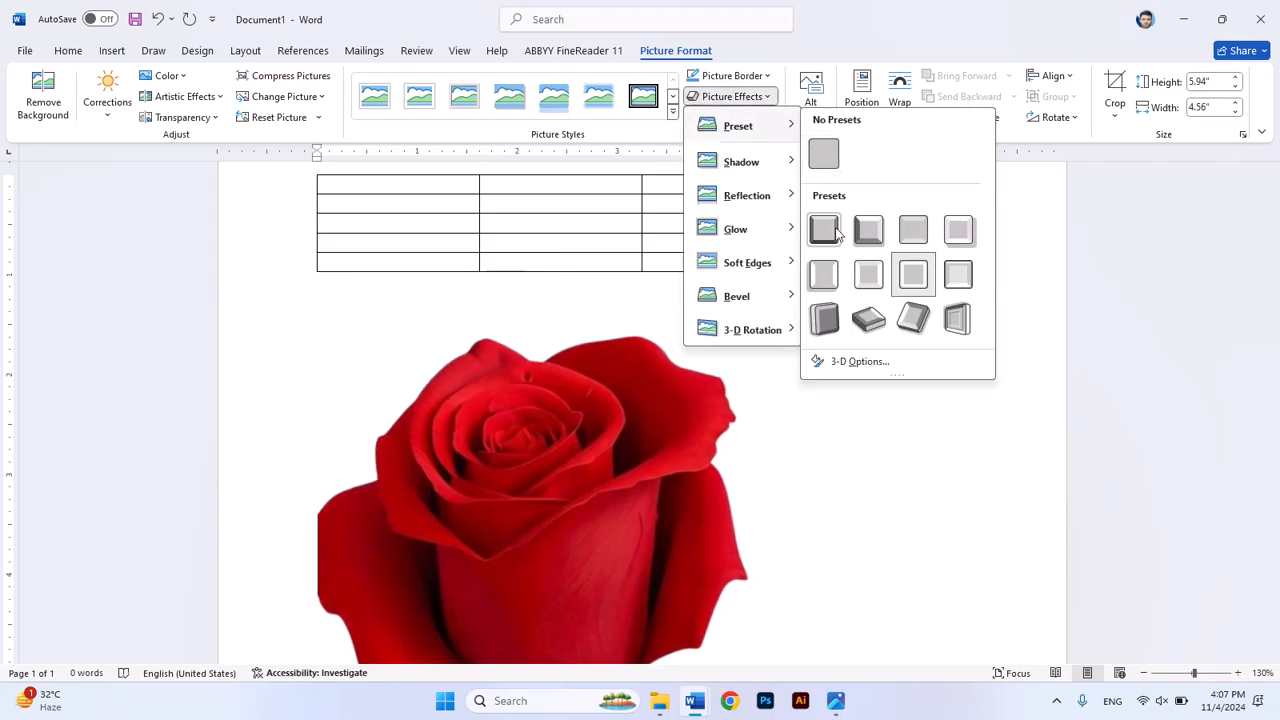
click(870, 318)
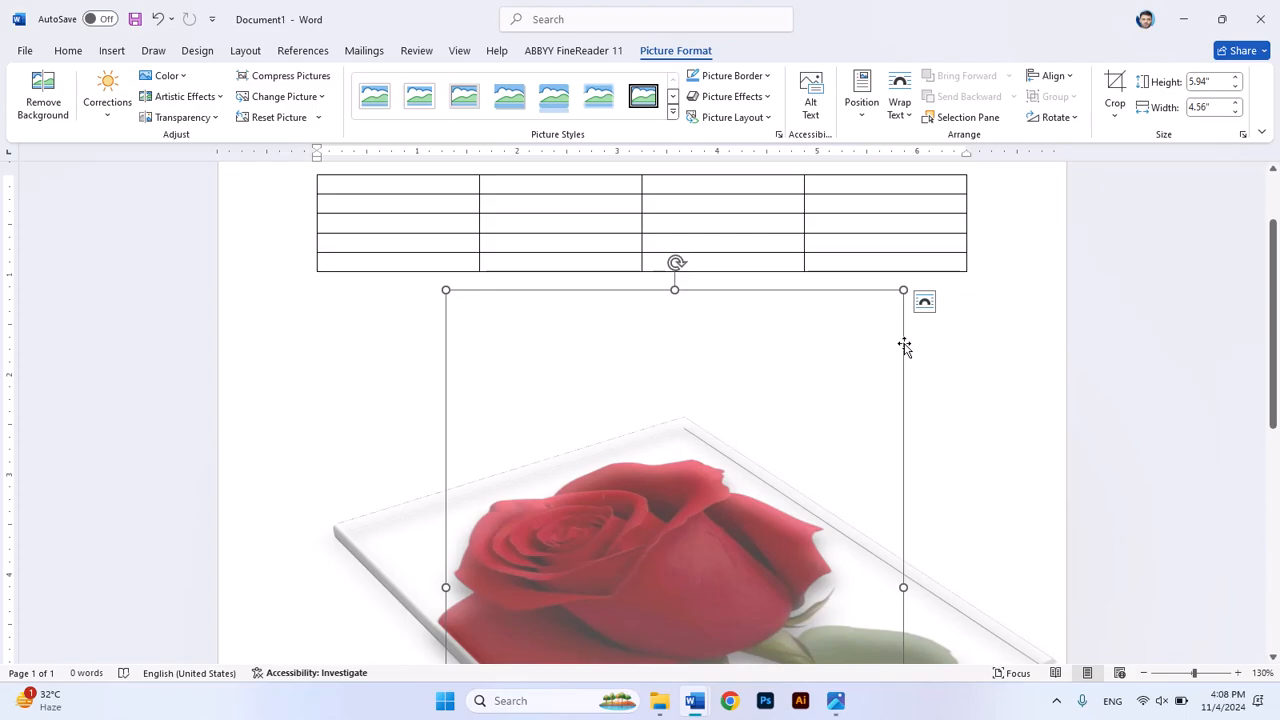
Step: Set the rose picture's text wrapping to In Front of Text and move it up to overlap the table's lower rows
click(909, 118)
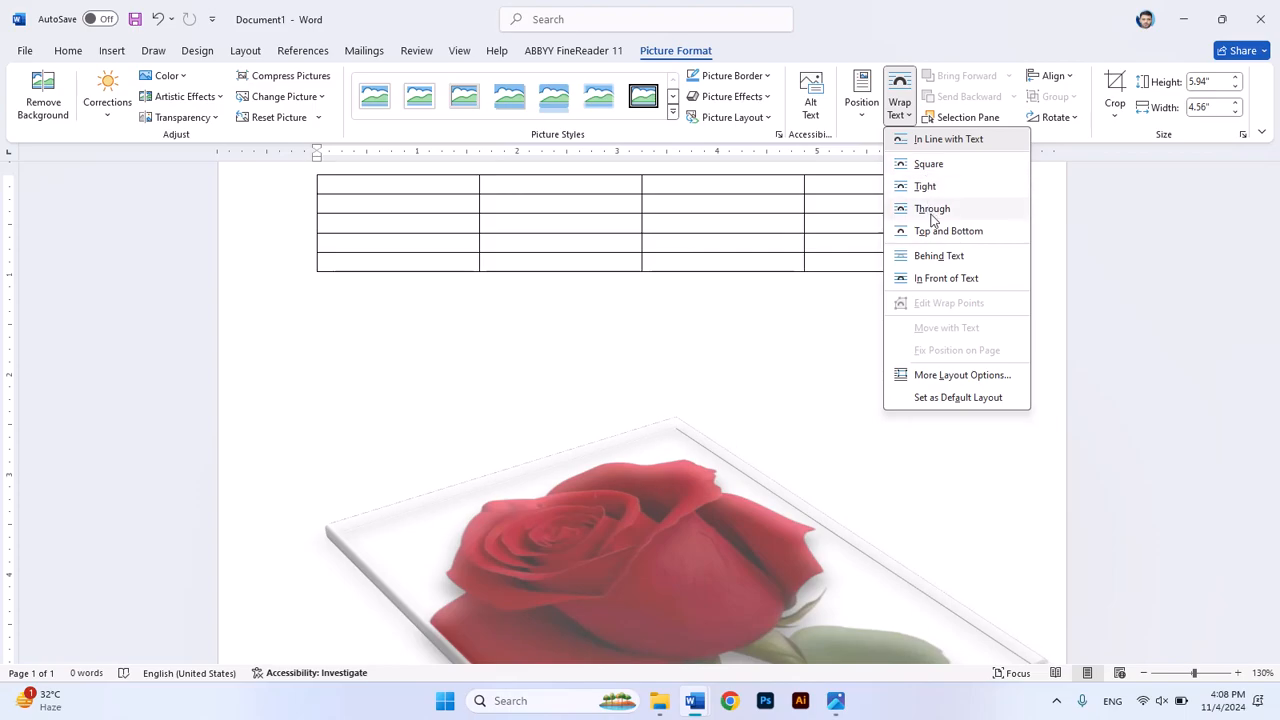
click(966, 288)
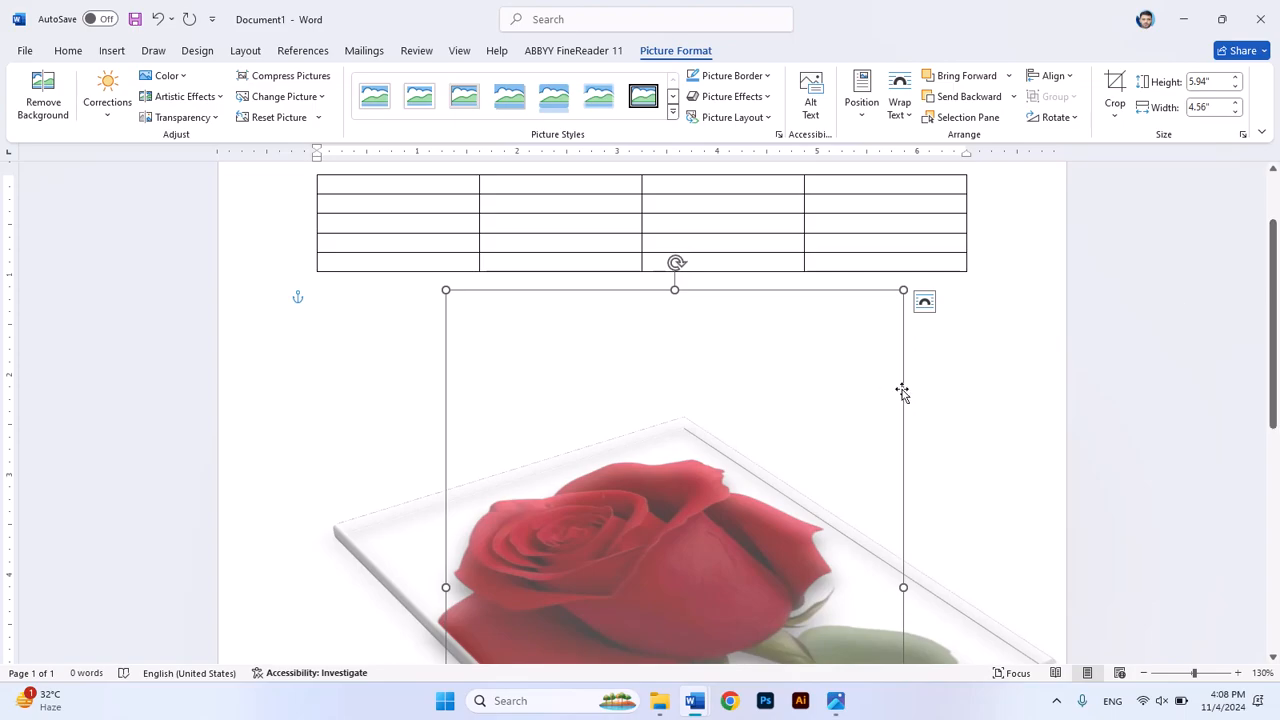
drag(904, 388, 876, 199)
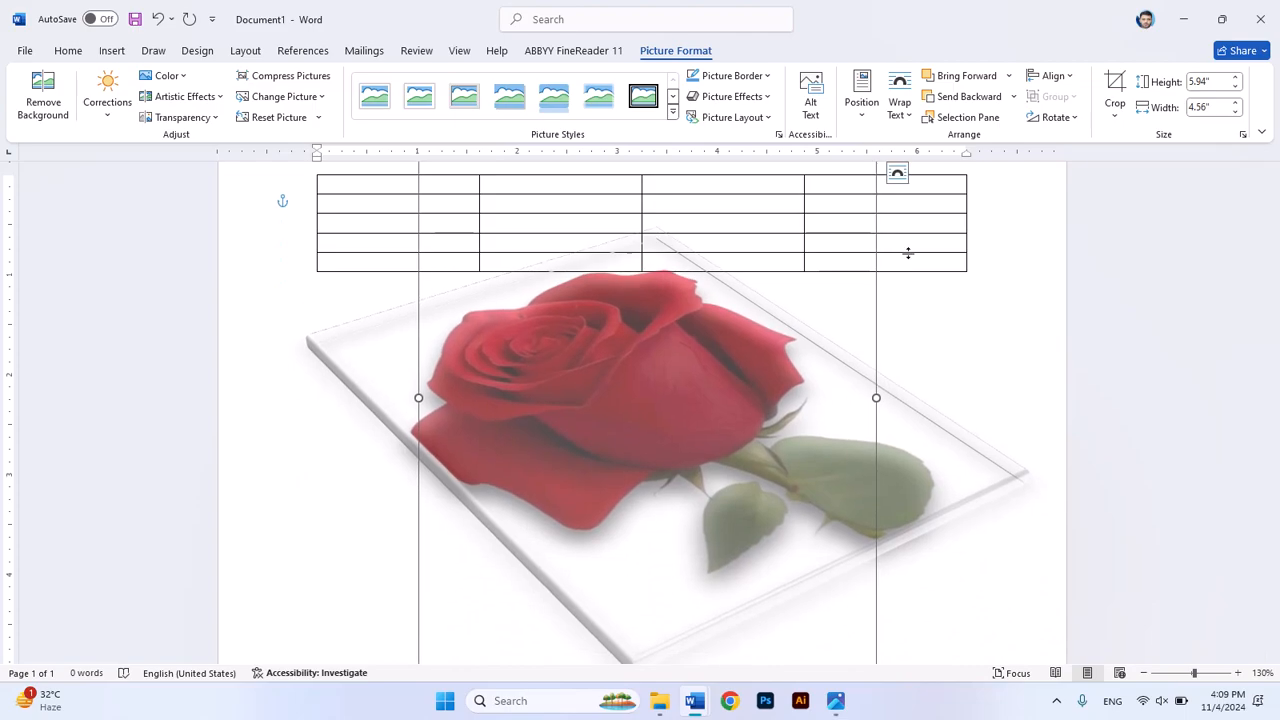
click(908, 252)
click(980, 333)
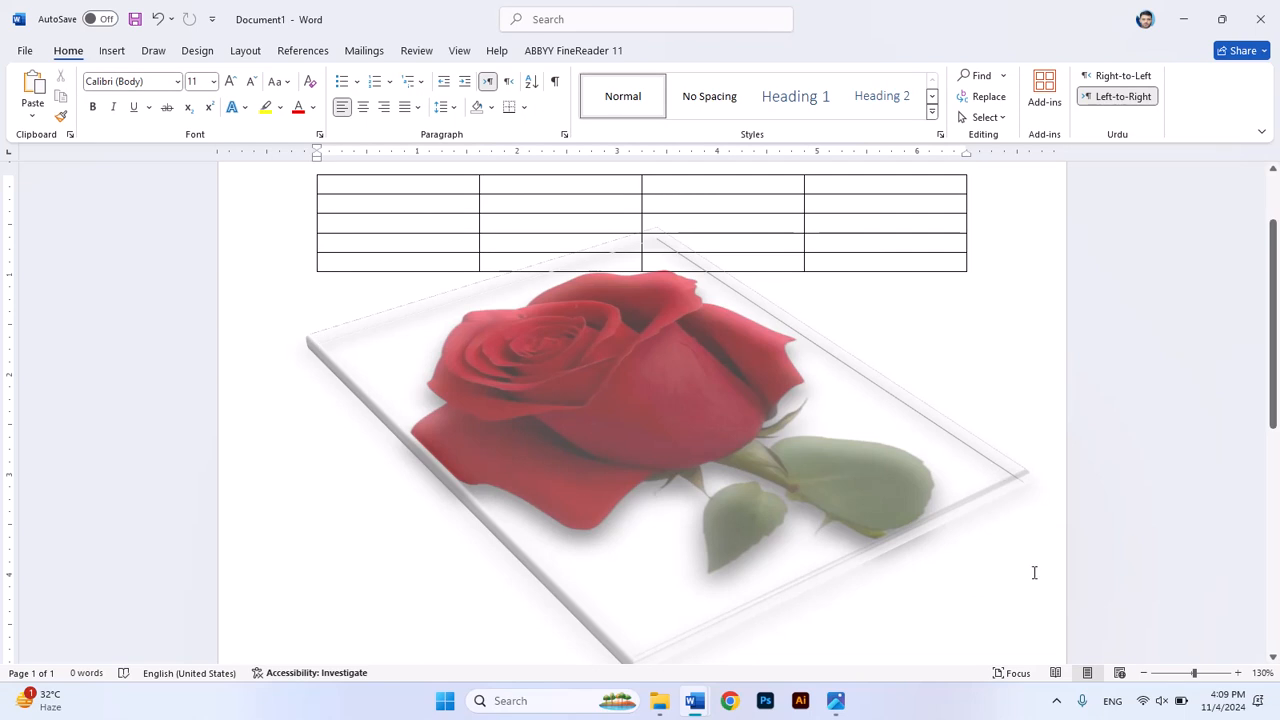
key(ctrl+z)
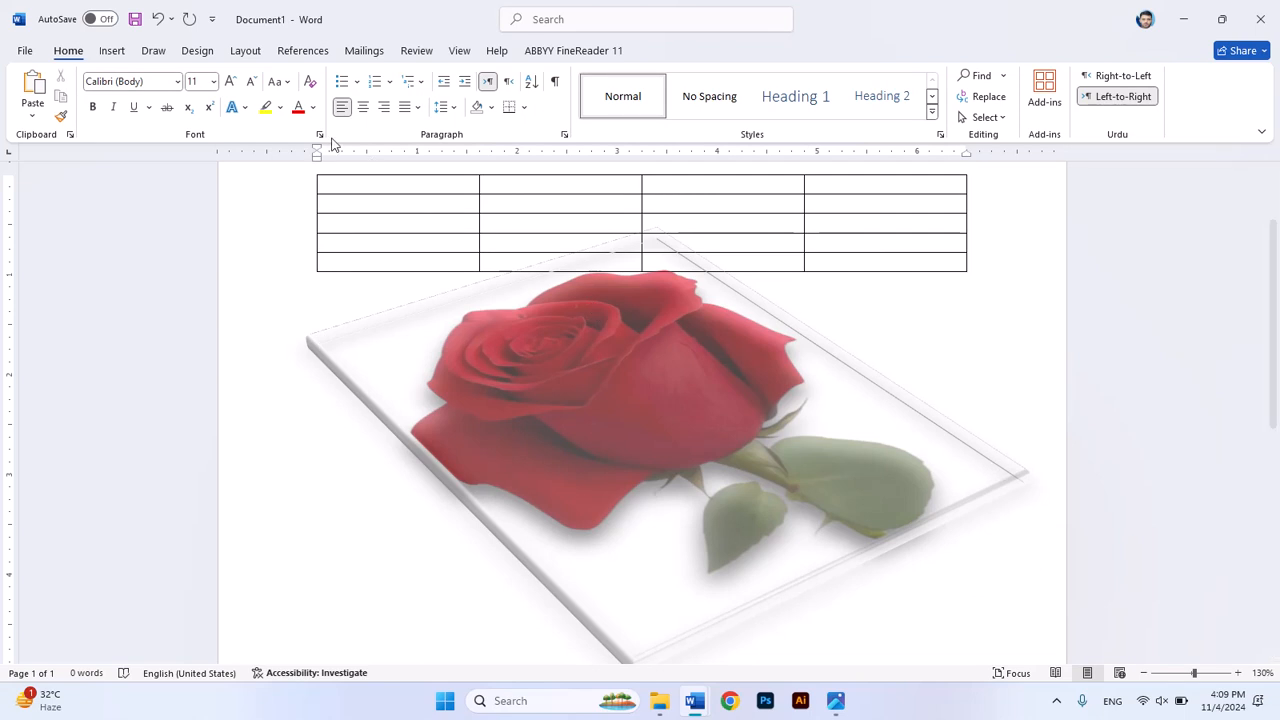
Step: Draw a circle about 1.45 by 1.46 inches below the rose's lower-left edge and set it to No Fill
click(108, 51)
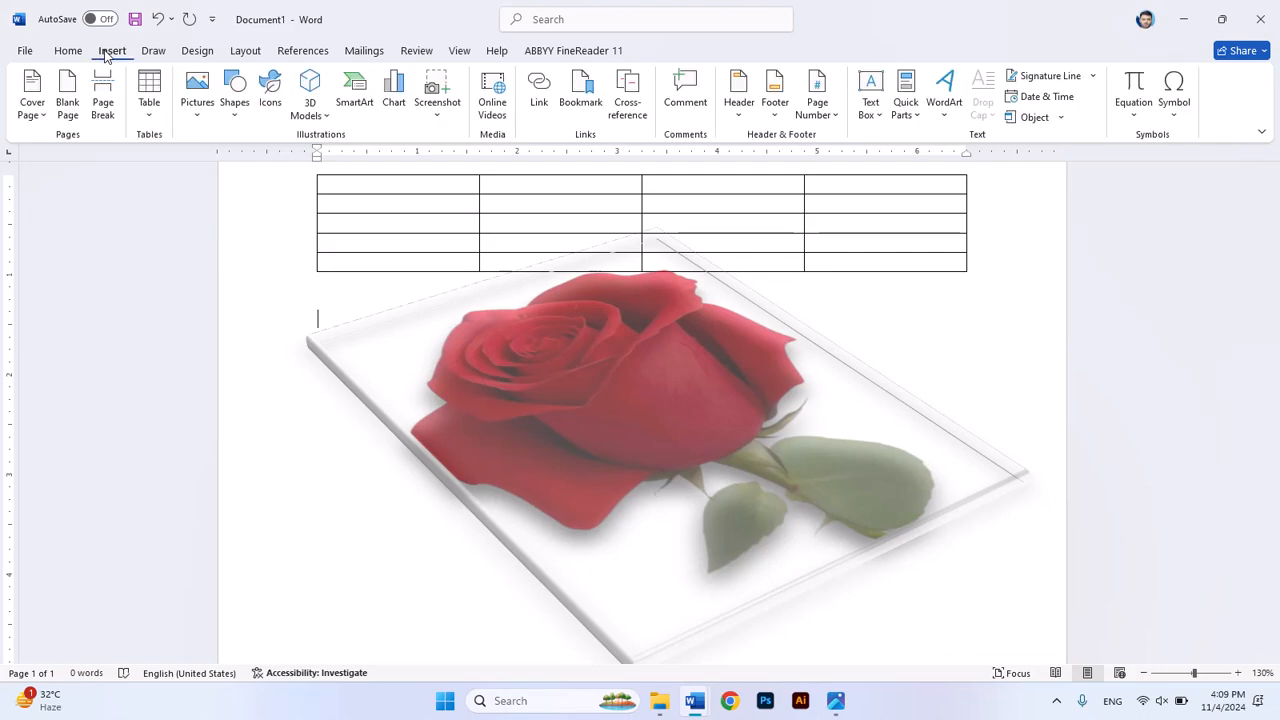
click(243, 117)
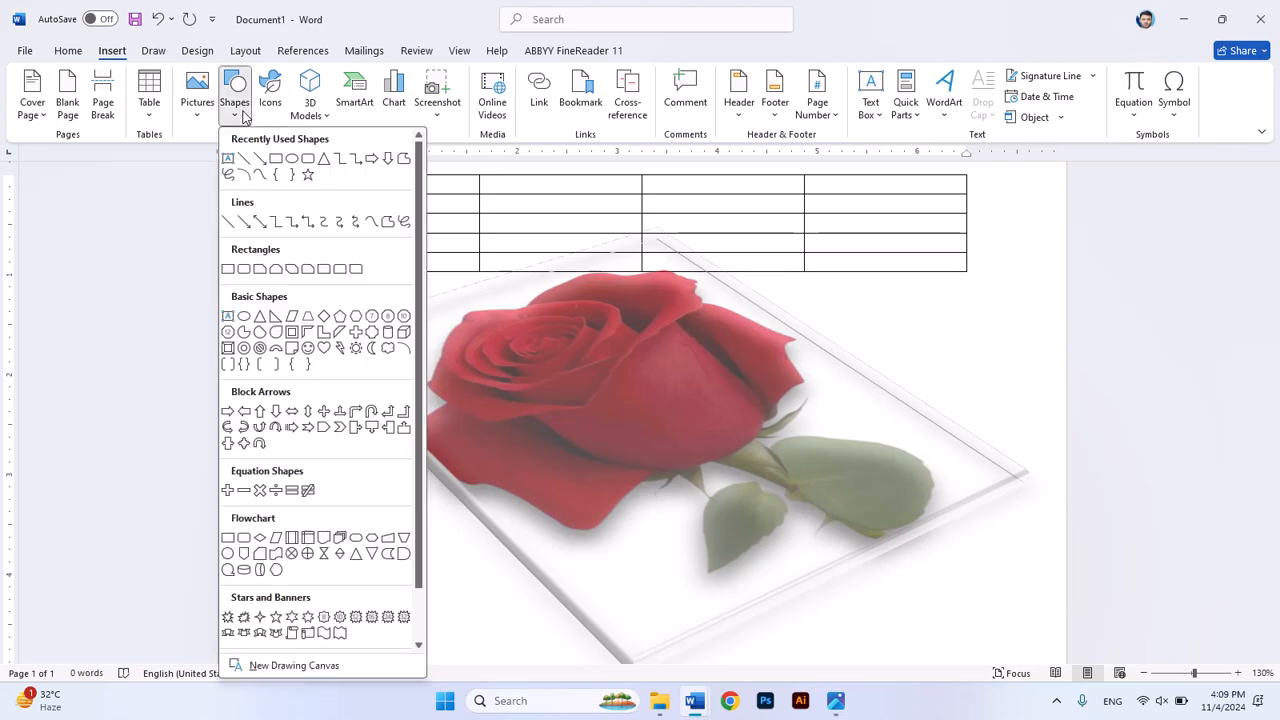
click(293, 160)
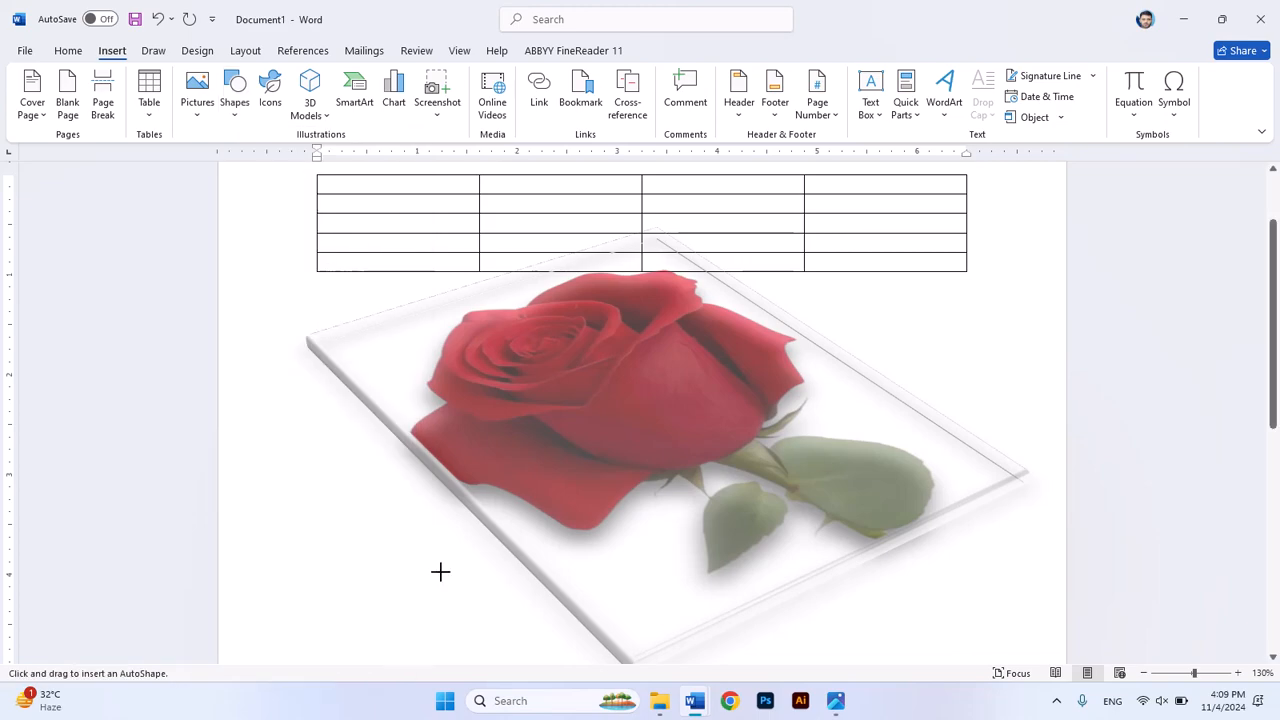
mouse_move(348, 552)
mouse_down()
mouse_move(491, 660)
mouse_move(492, 630)
mouse_up()
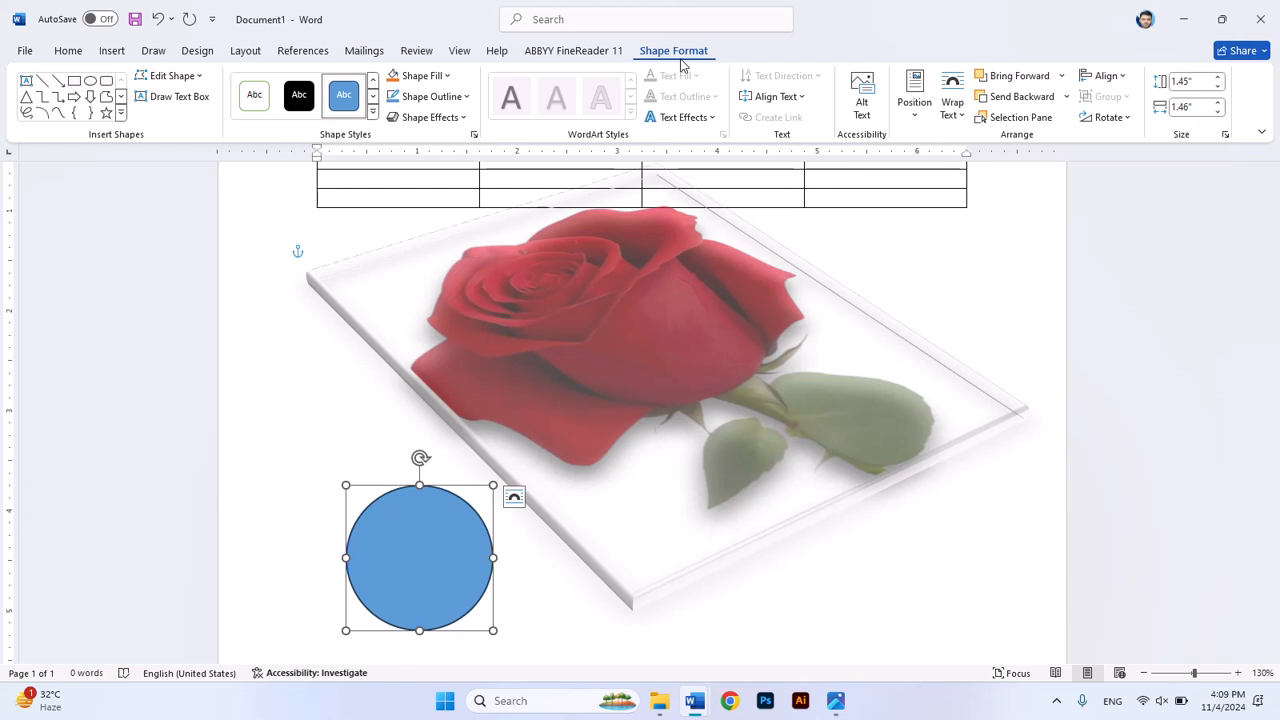
click(447, 78)
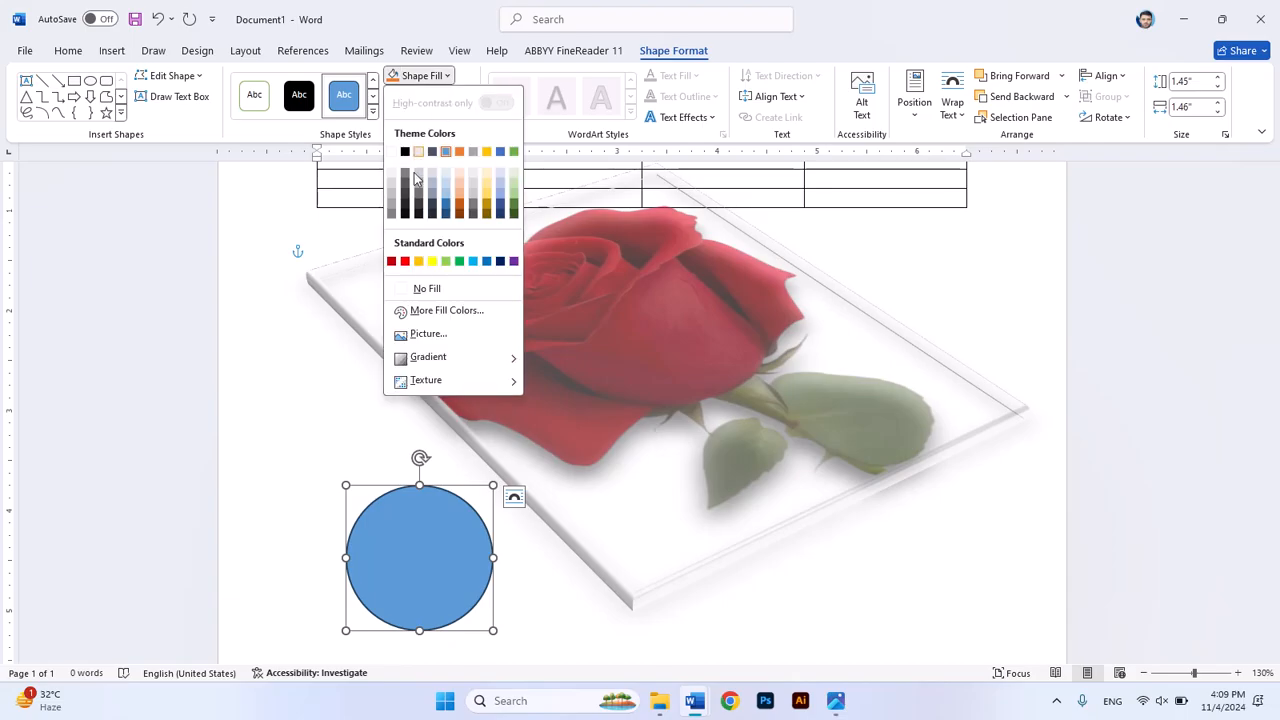
click(422, 289)
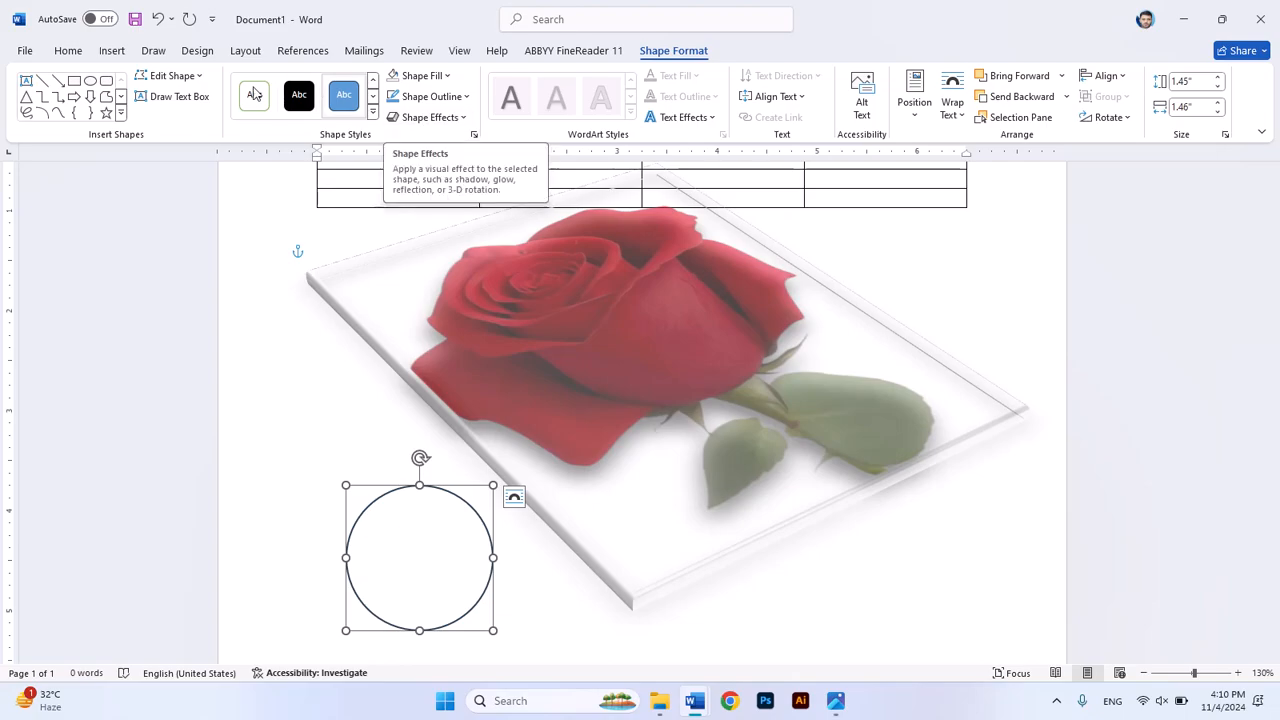
Step: Deselect the circle and insert the apple icon from the stock icons into the document
click(111, 50)
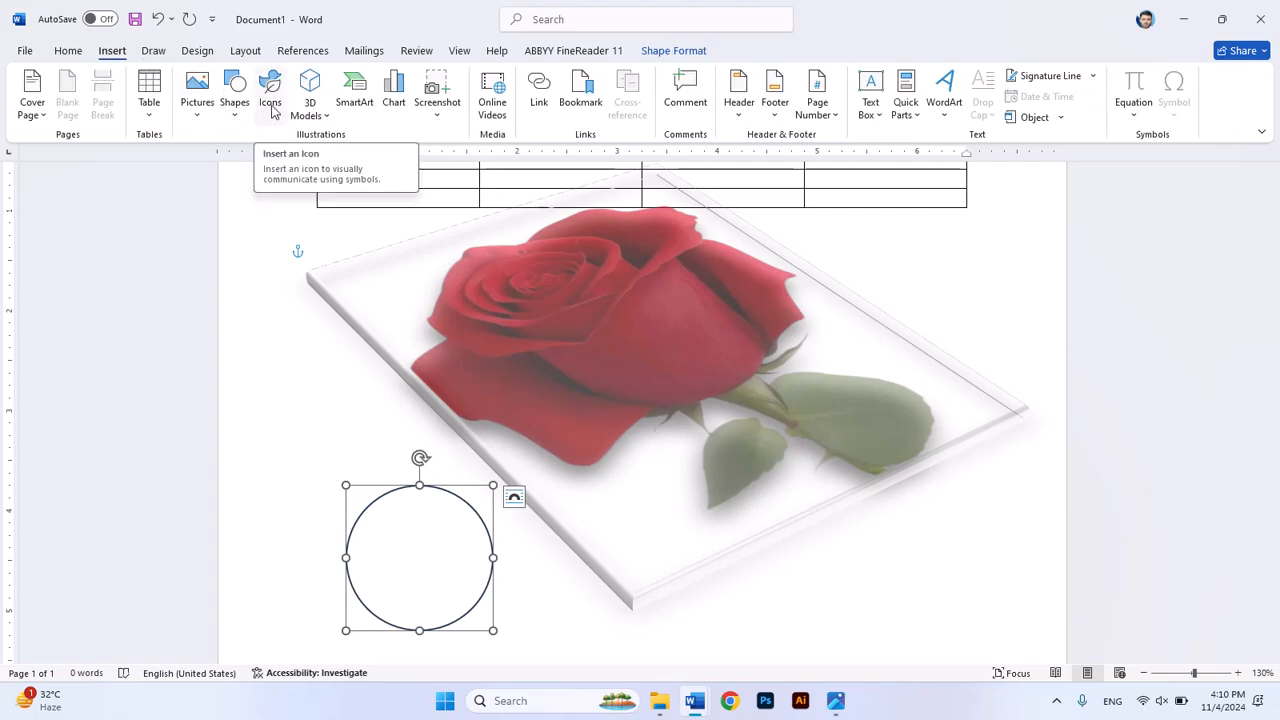
click(913, 616)
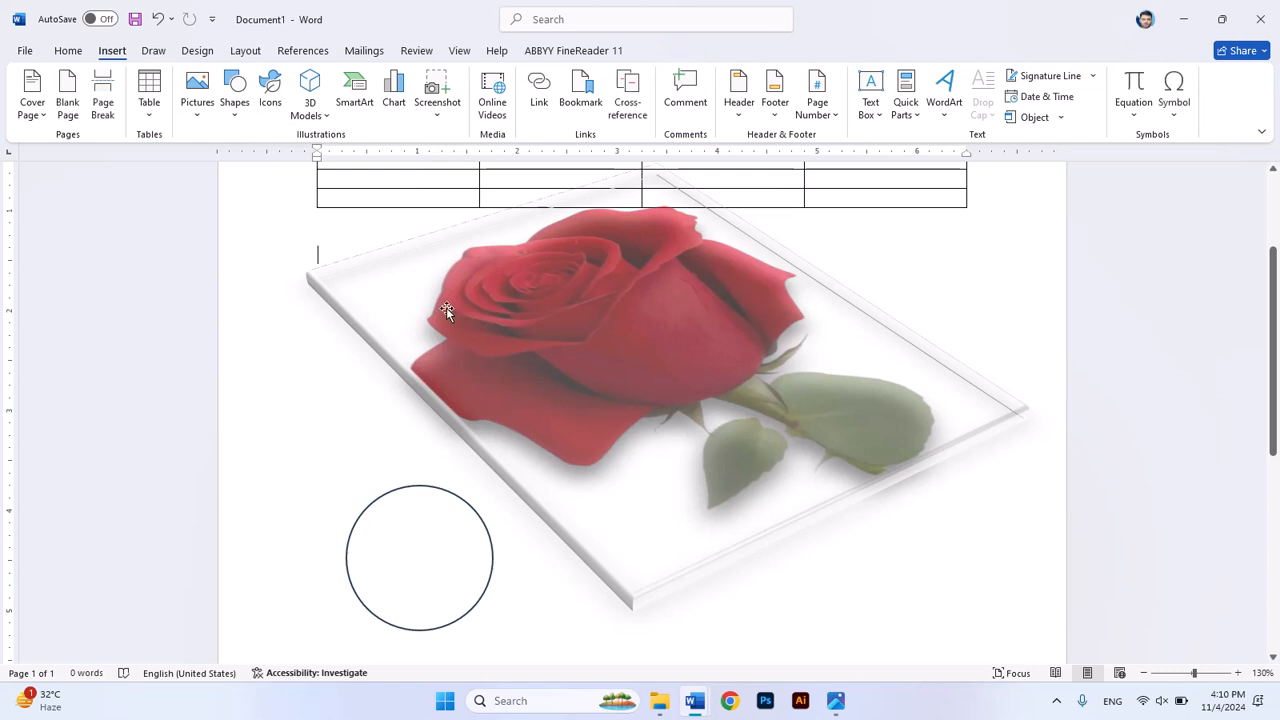
click(272, 100)
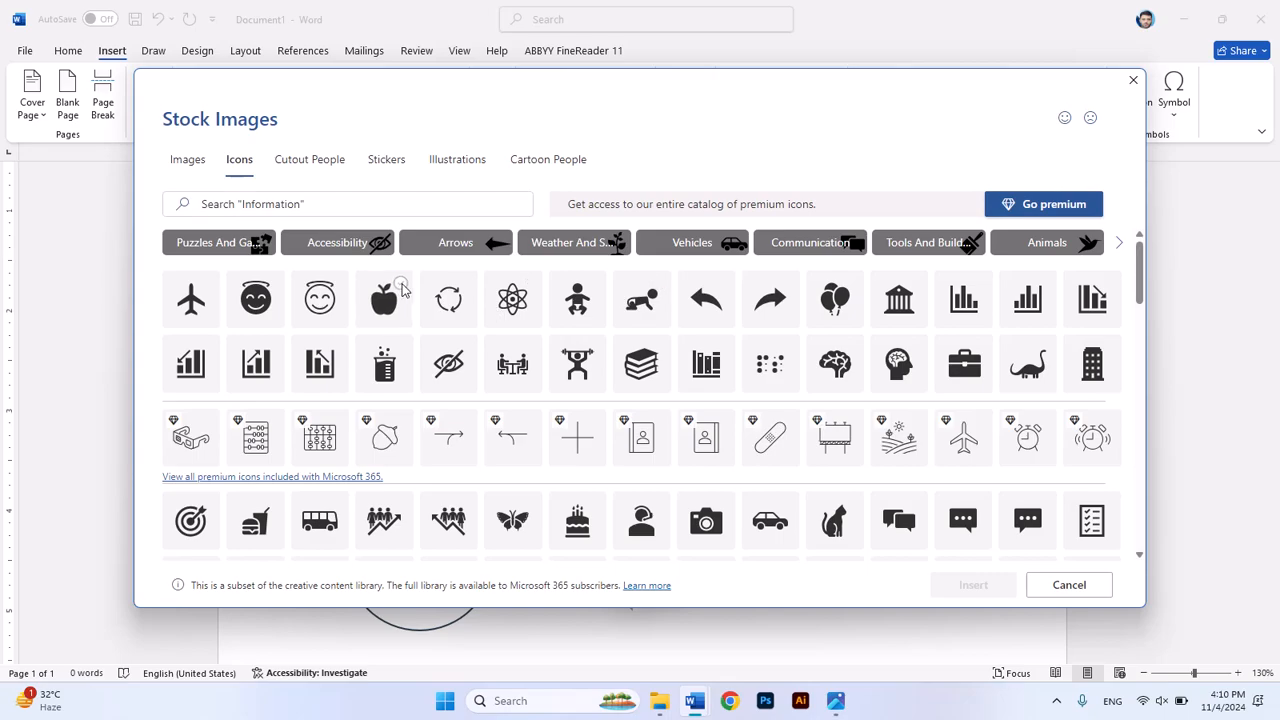
click(401, 285)
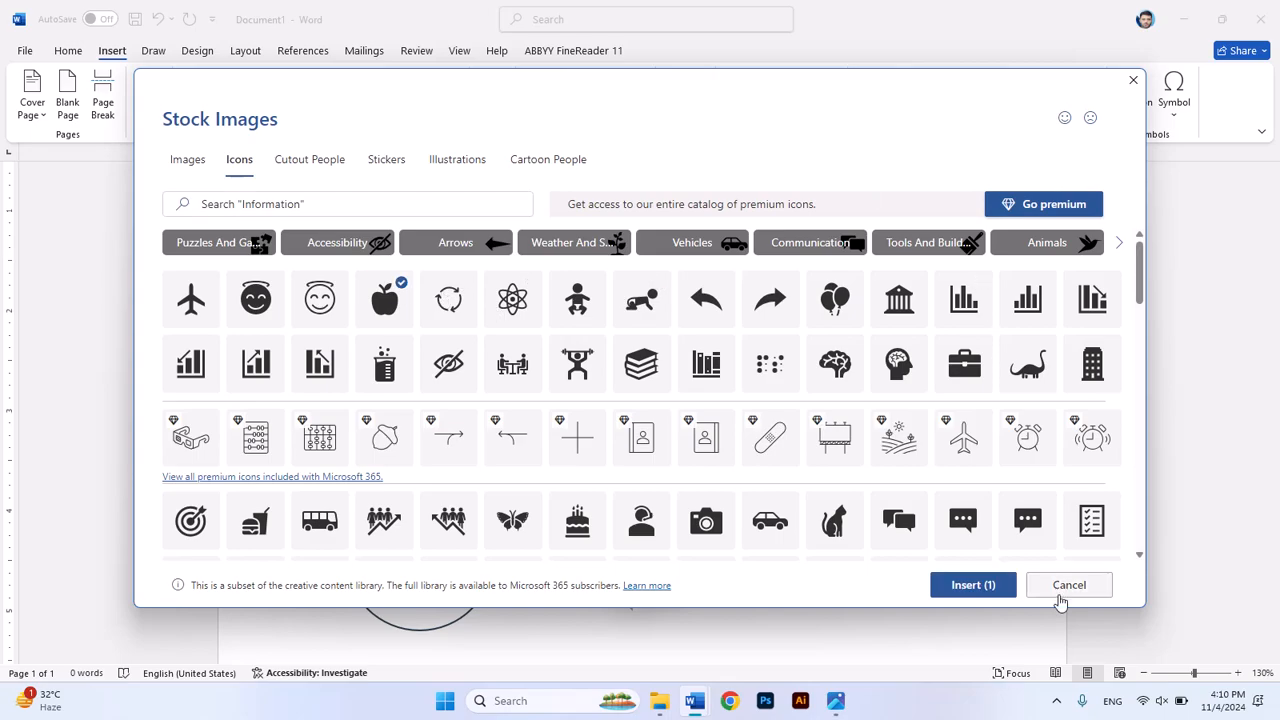
click(972, 585)
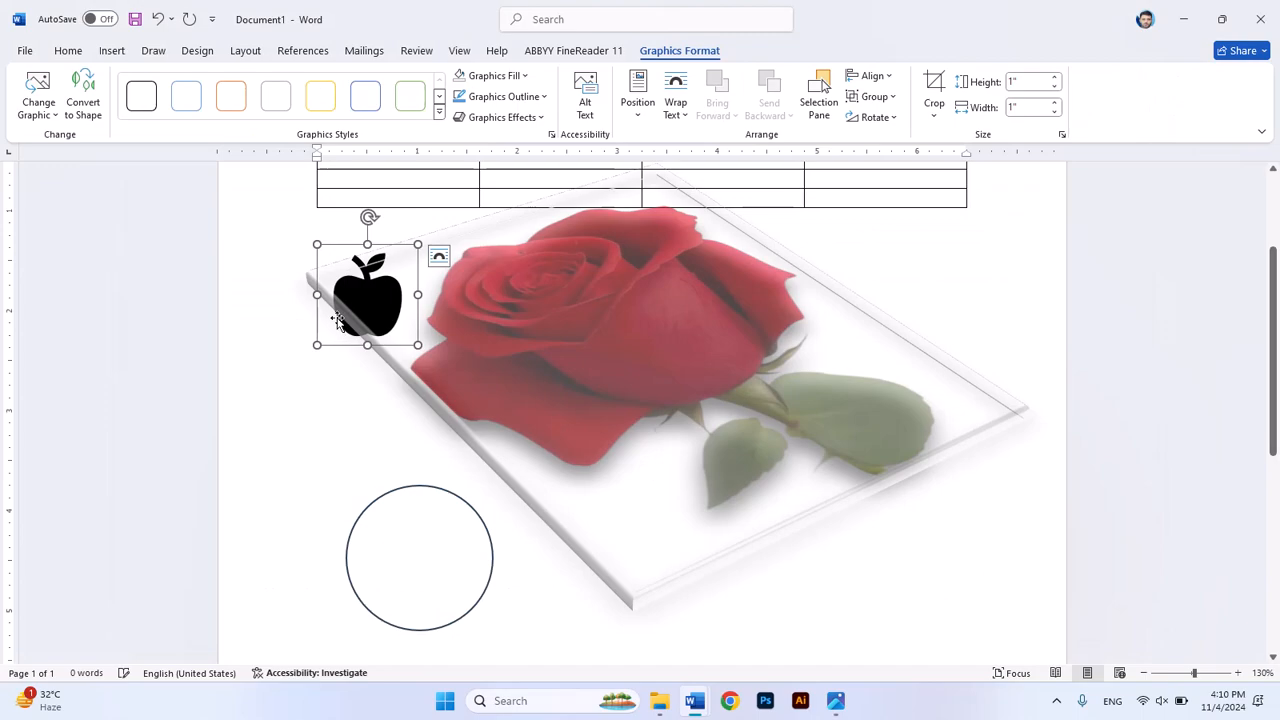
Step: Set the apple icon's text wrapping to In Front of Text and move it below the rose's leaves, across from the circle
click(672, 112)
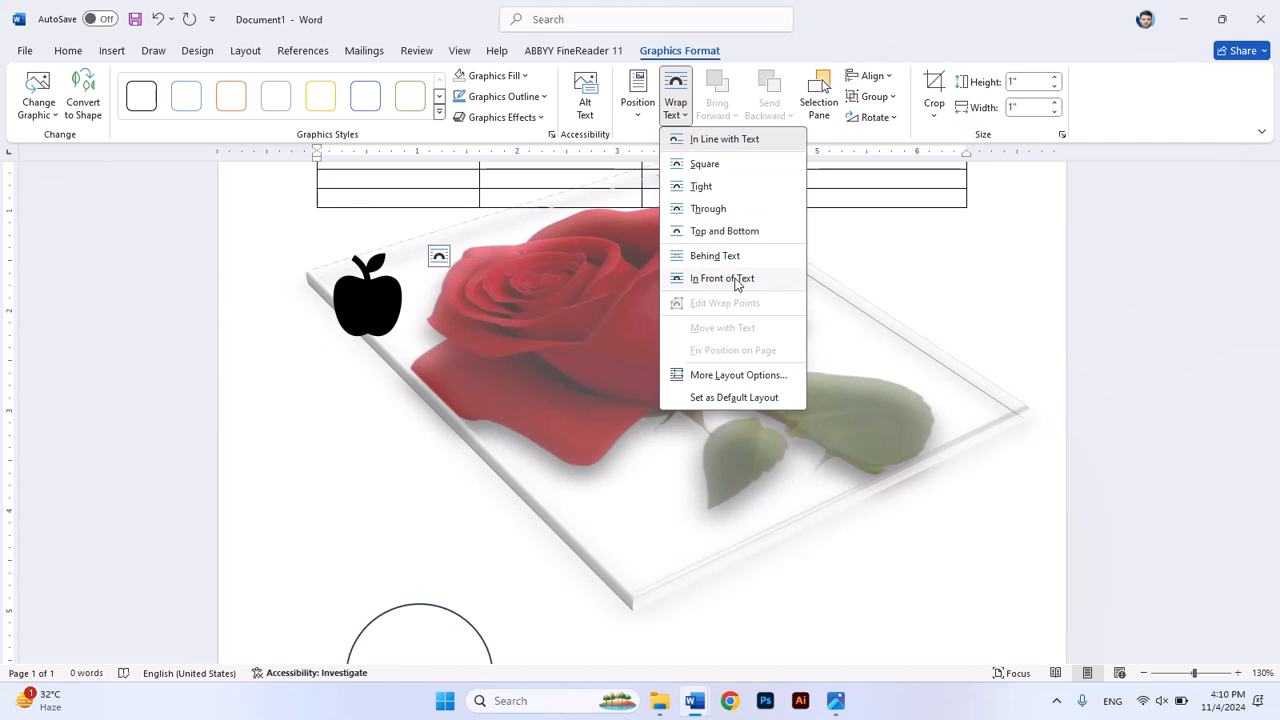
click(735, 280)
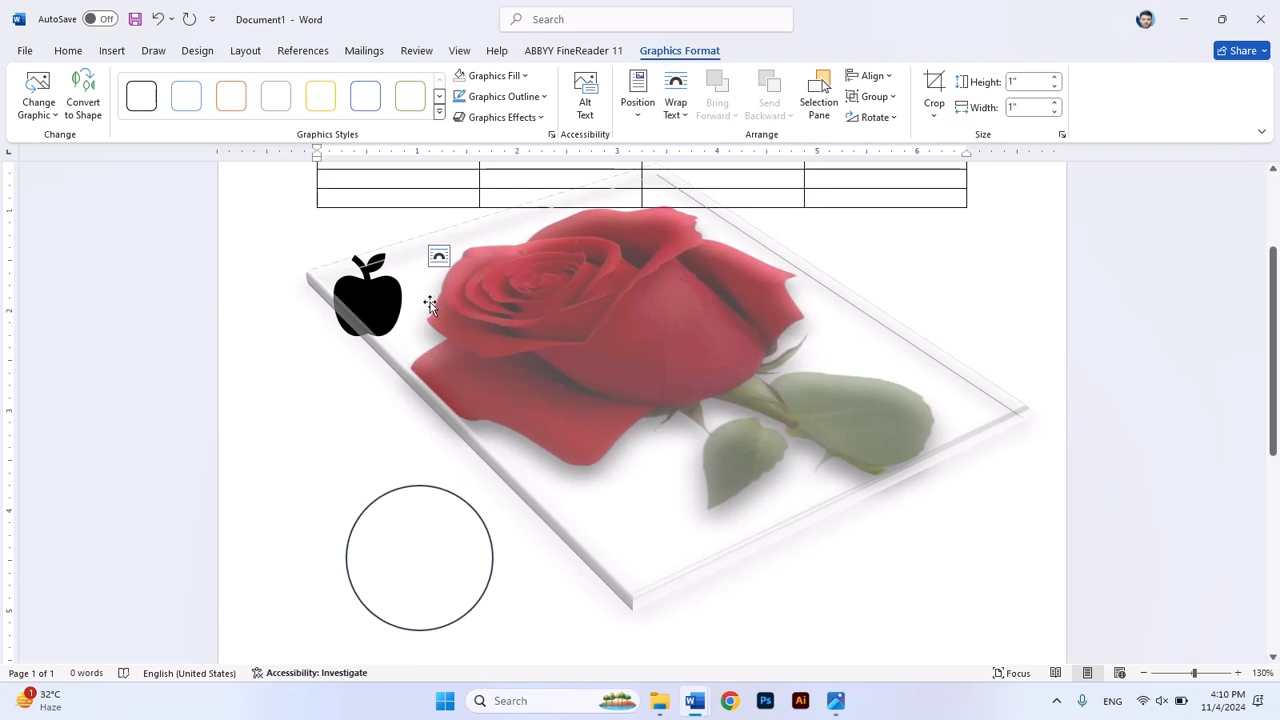
click(362, 289)
drag(393, 307, 885, 573)
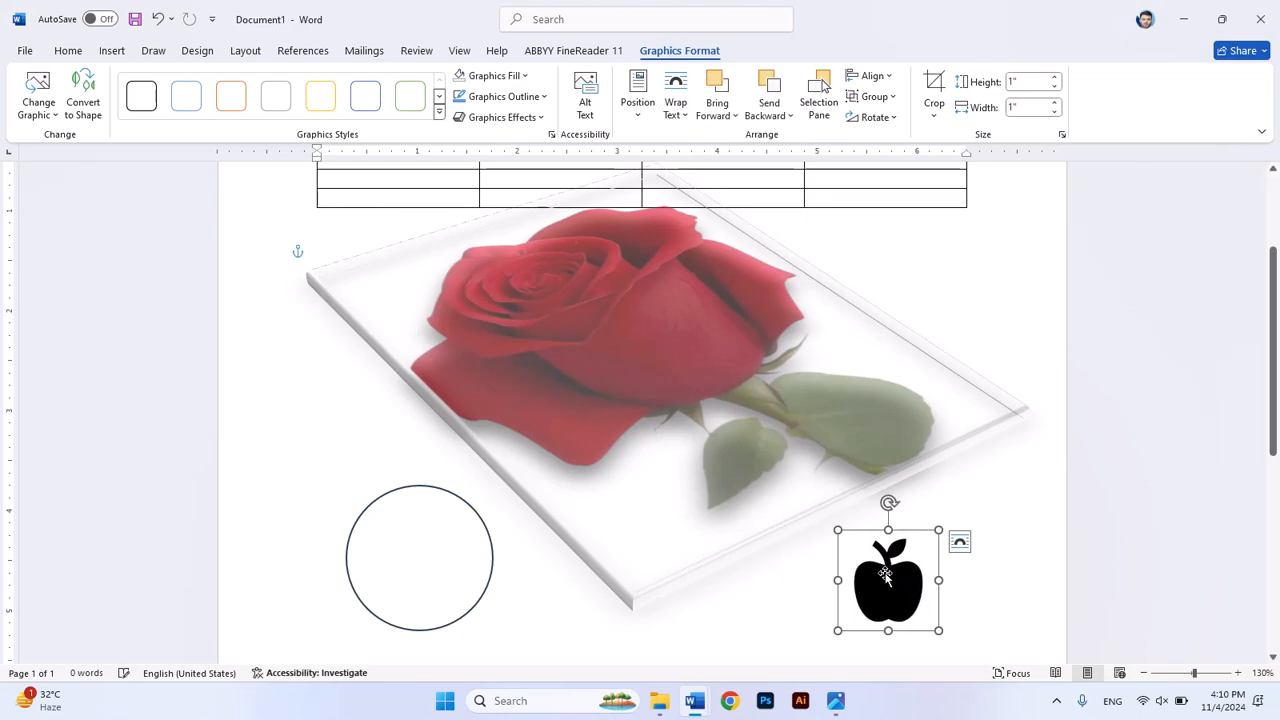
Step: Set the apple icon's graphics fill to No Fill
click(495, 76)
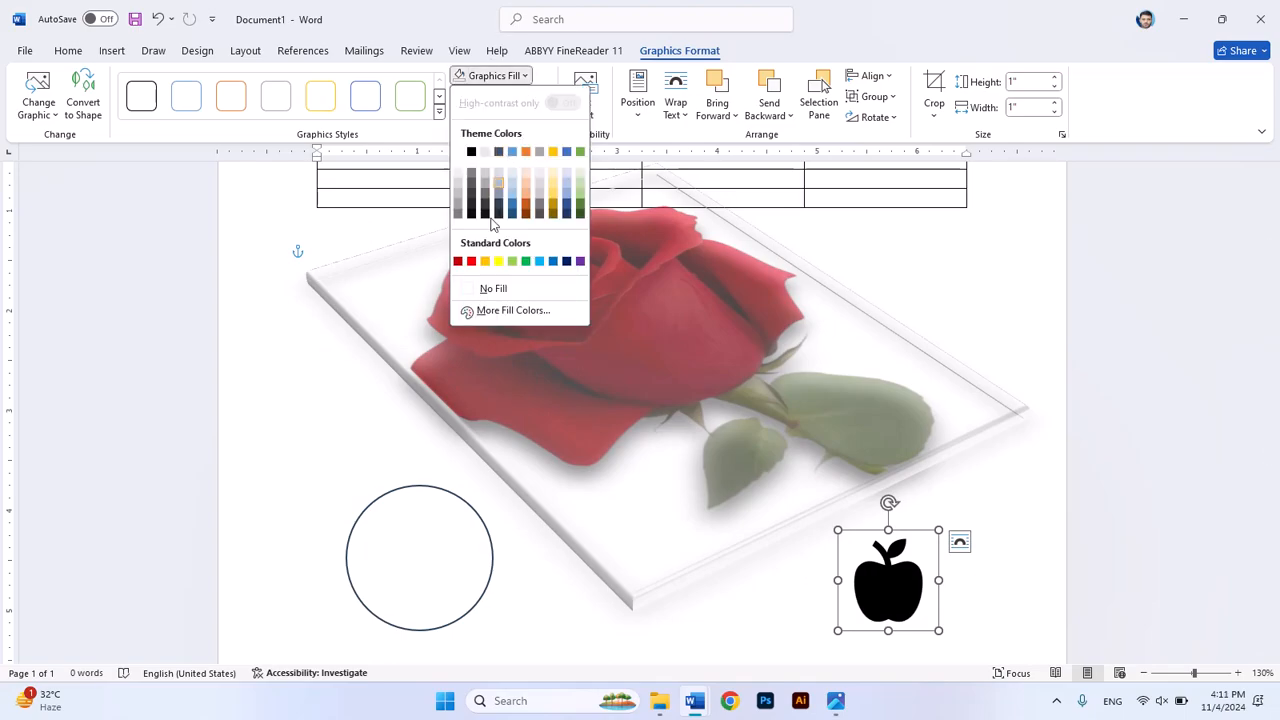
click(494, 289)
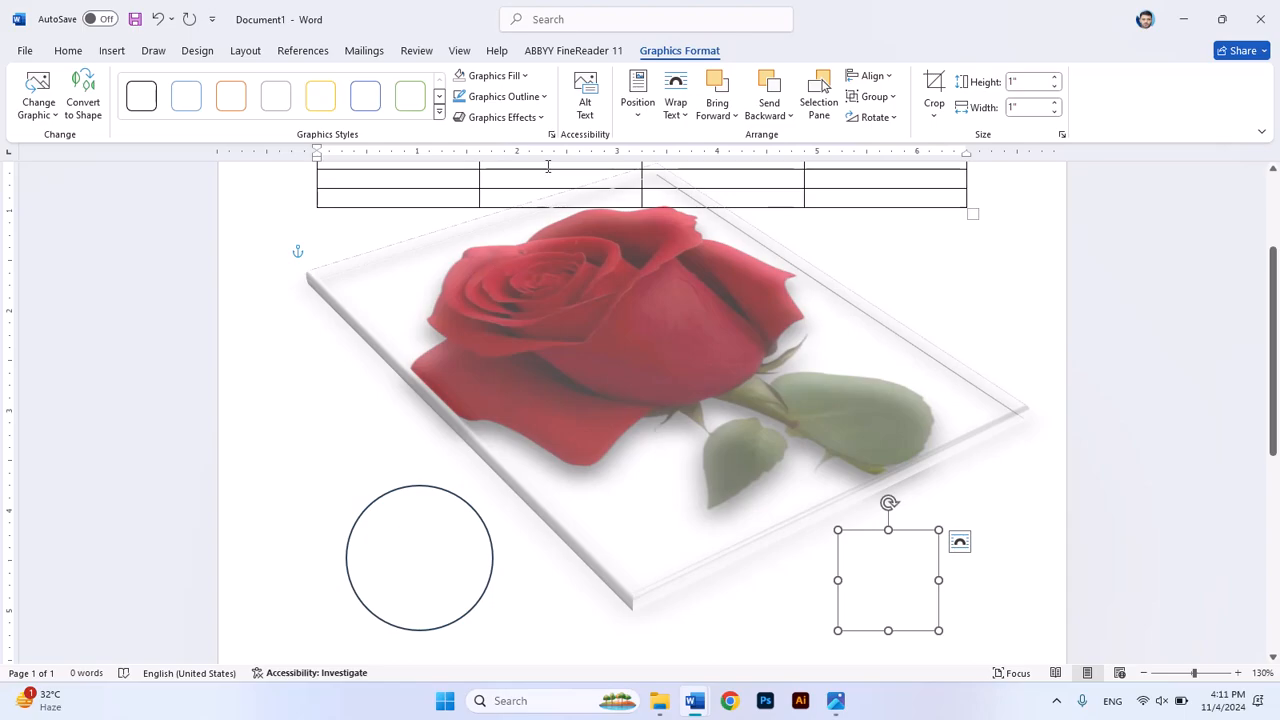
Step: Set the apple icon's graphics outline weight to 4½ pt
click(545, 97)
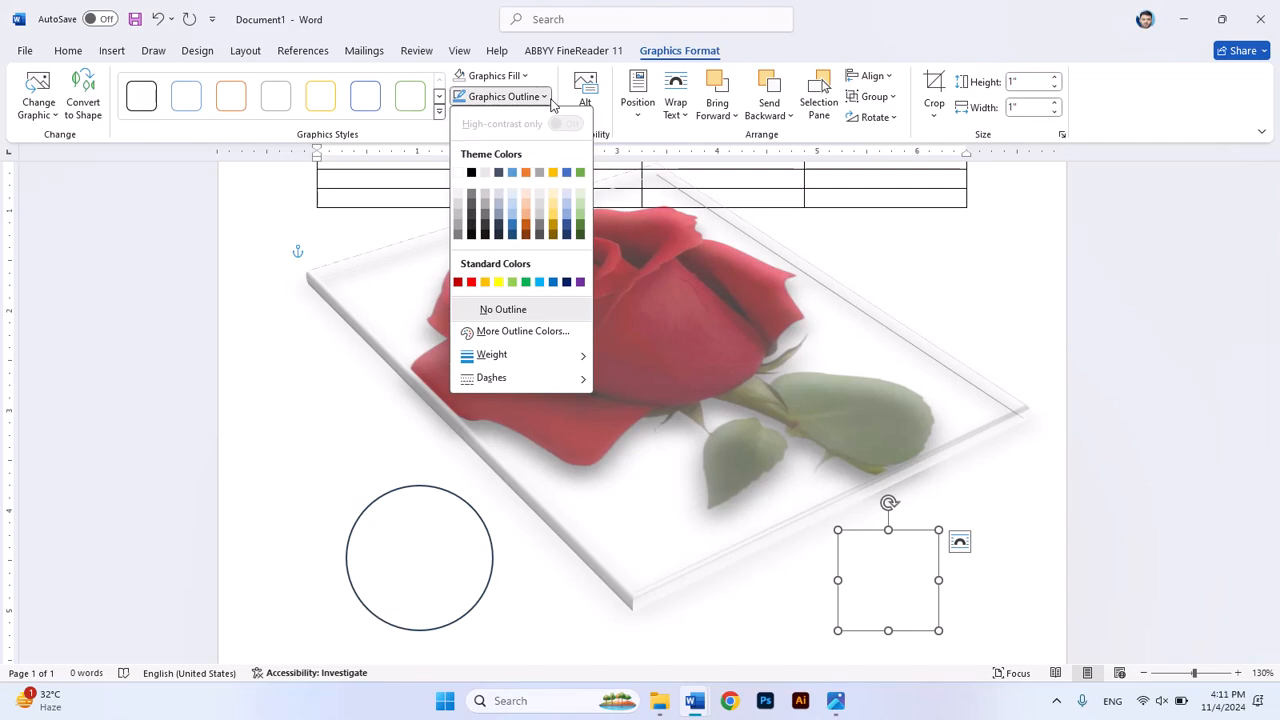
mouse_move(566, 360)
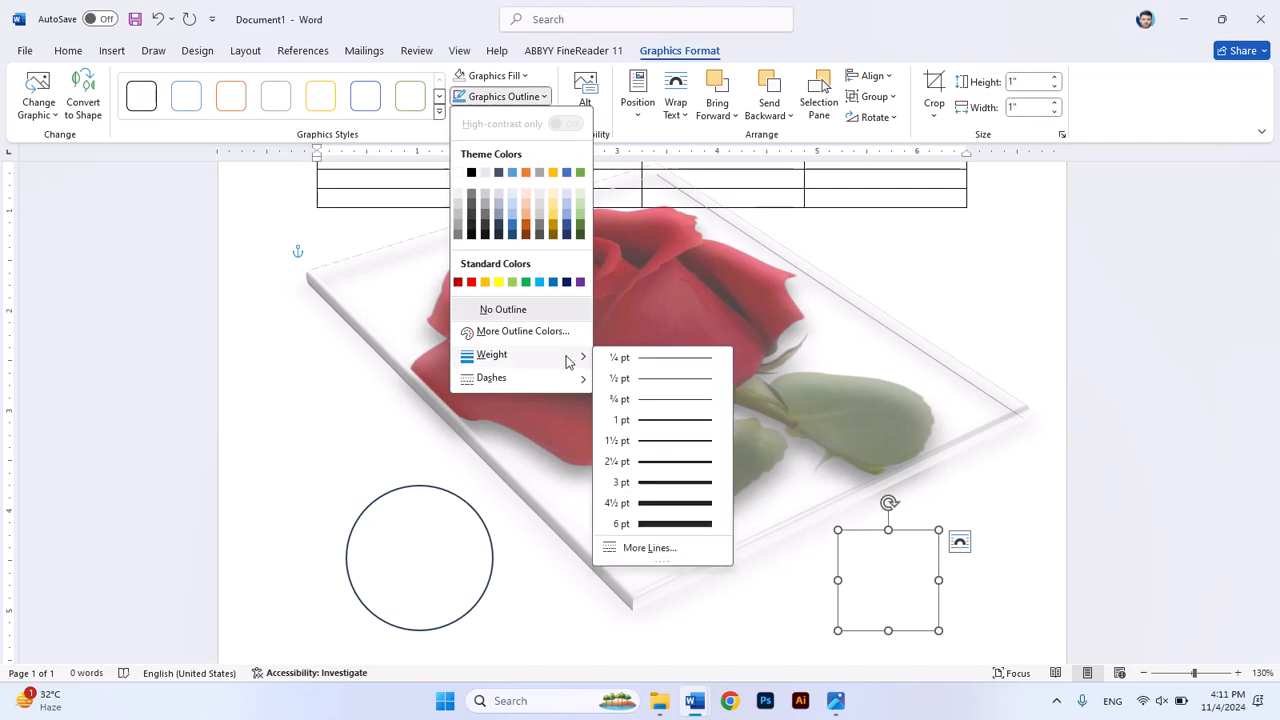
click(683, 508)
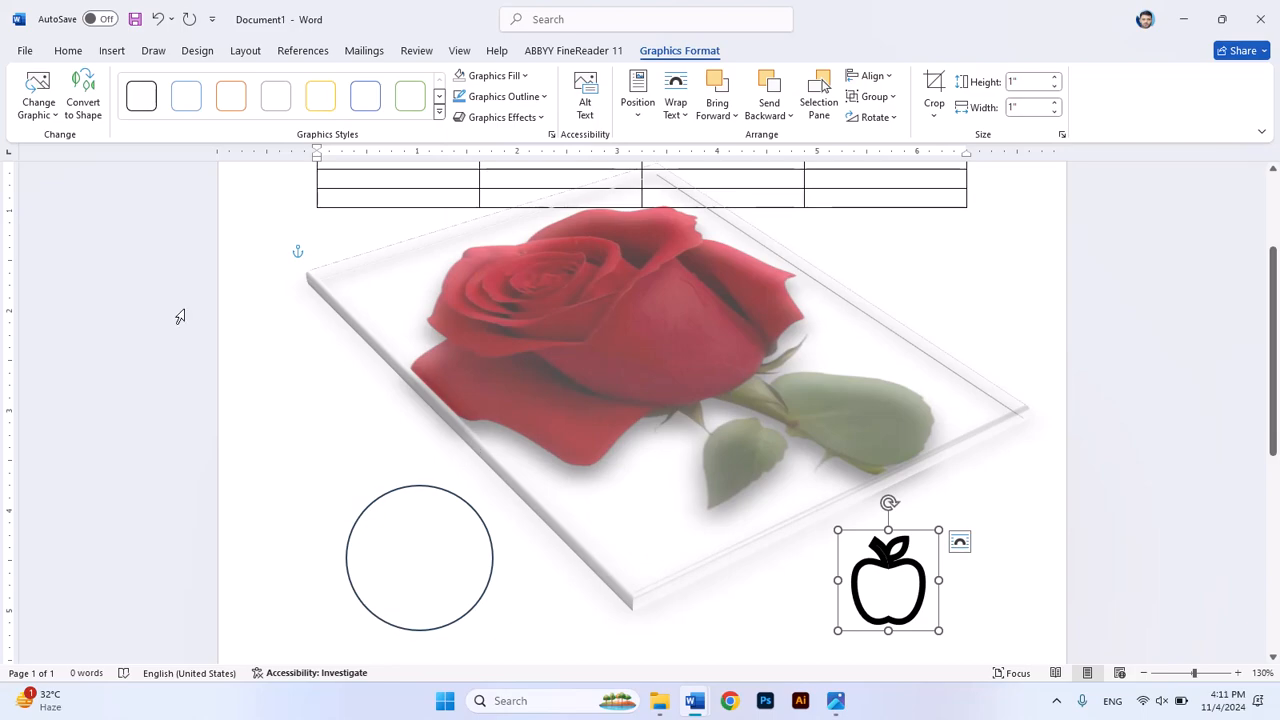
Step: Insert the stock 3D model of the boy in a blue hoodie with headphones from the Avatars category
click(112, 51)
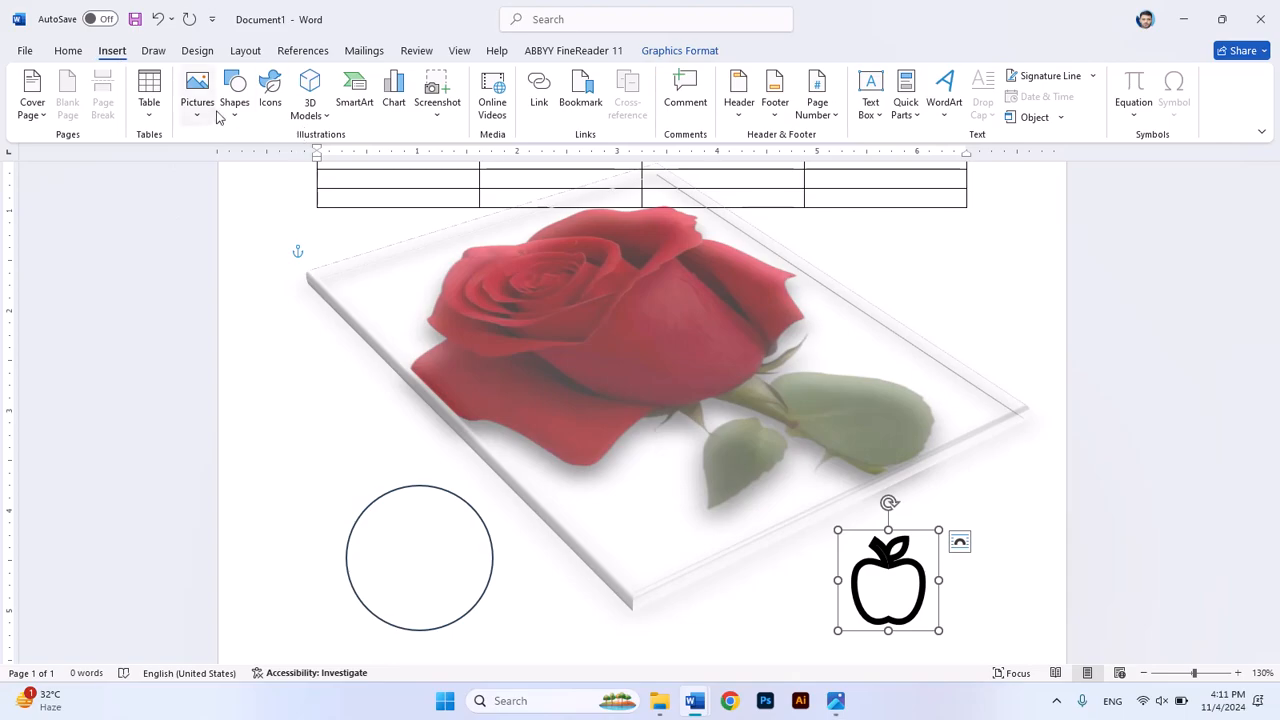
click(328, 117)
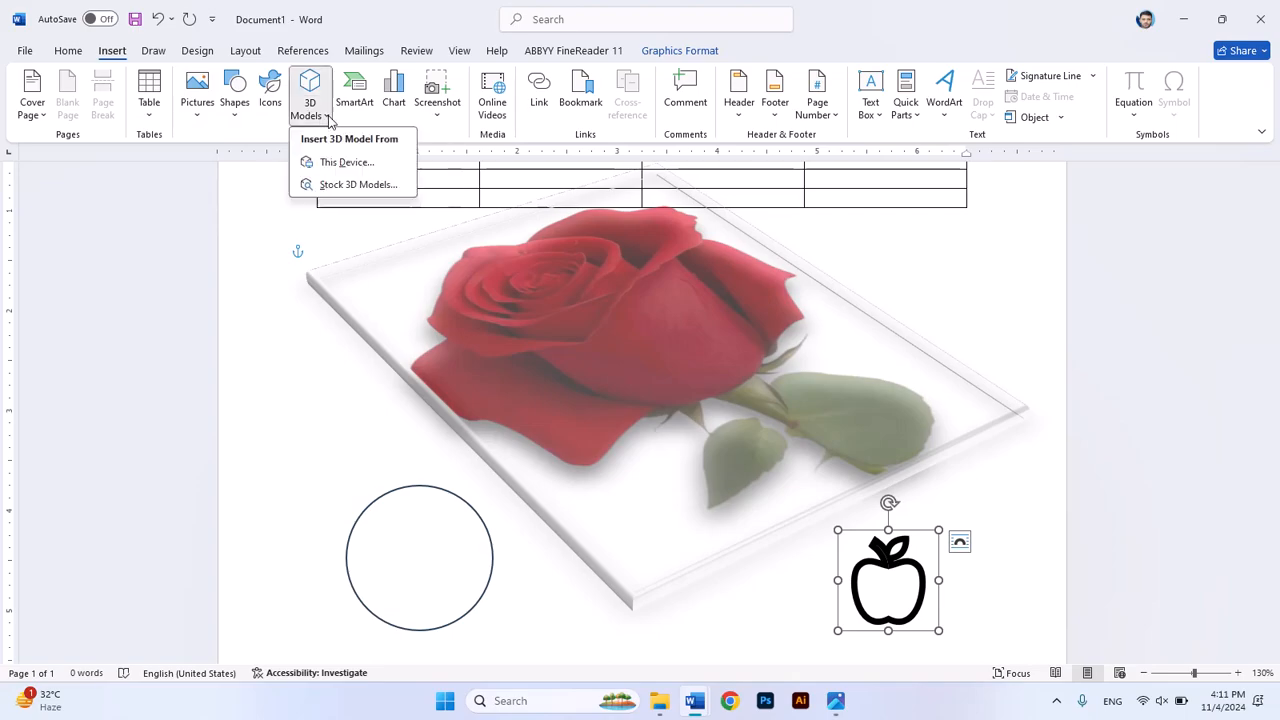
click(376, 184)
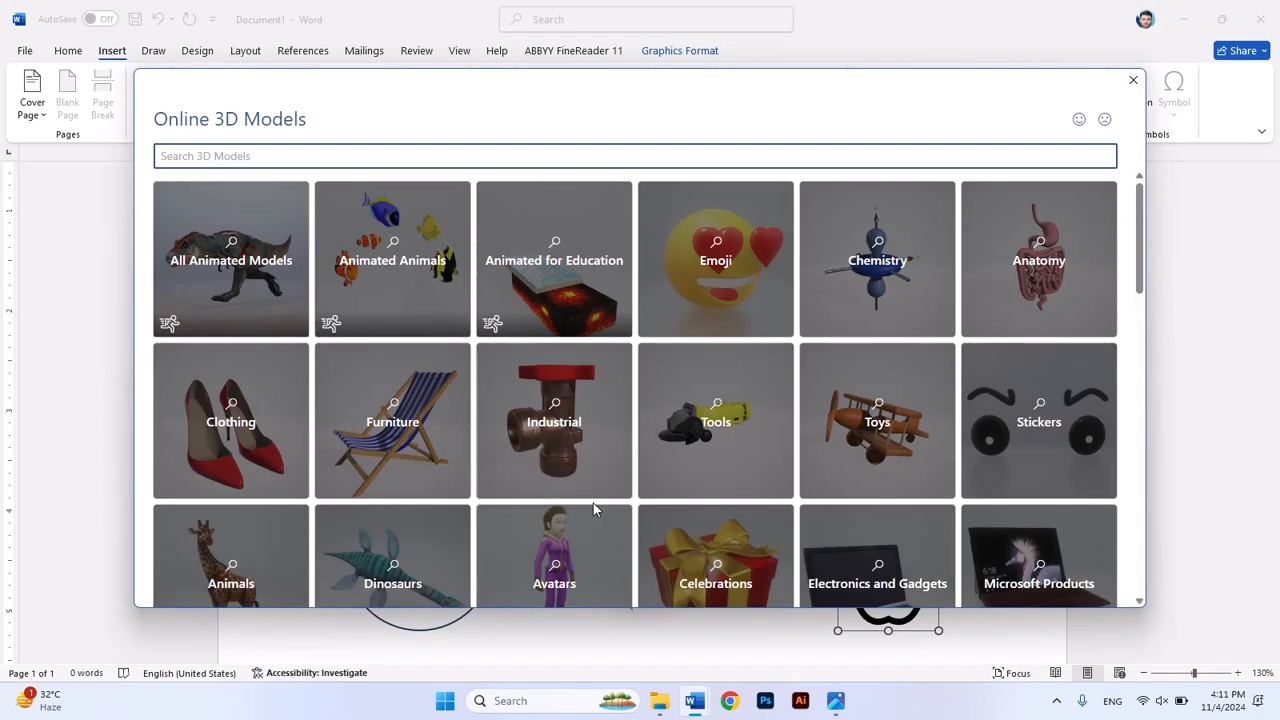
click(592, 530)
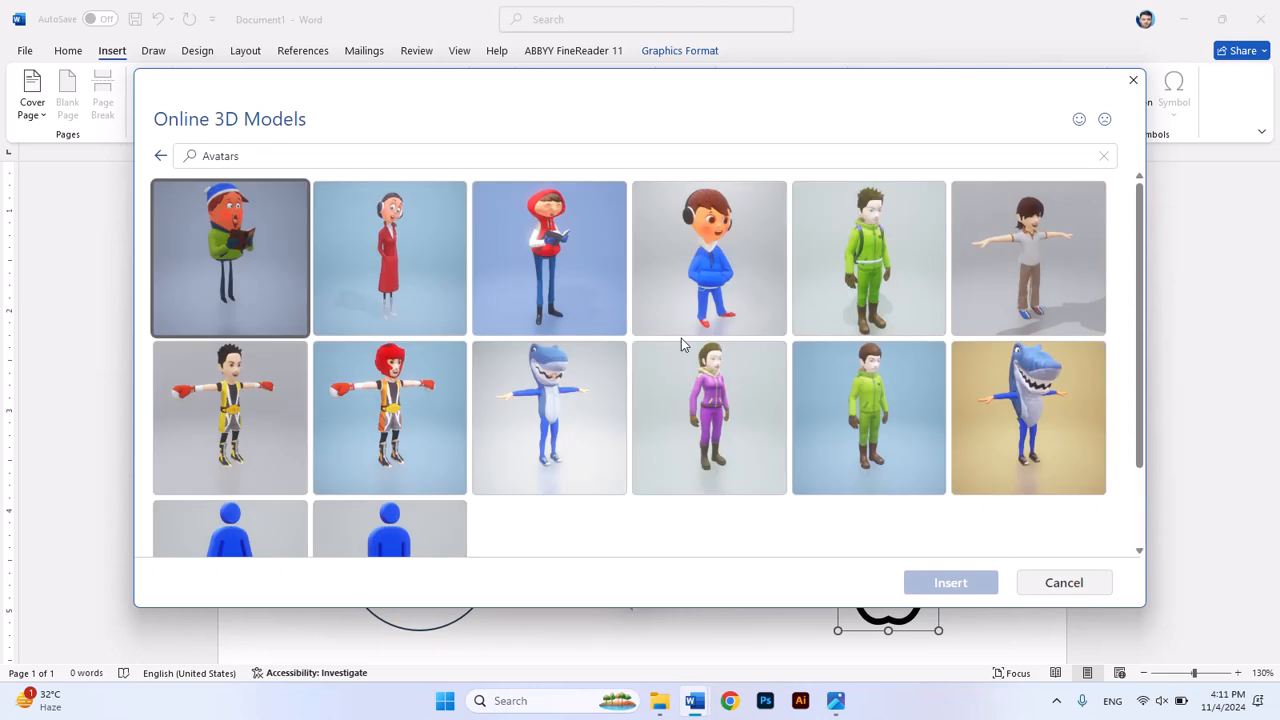
click(743, 286)
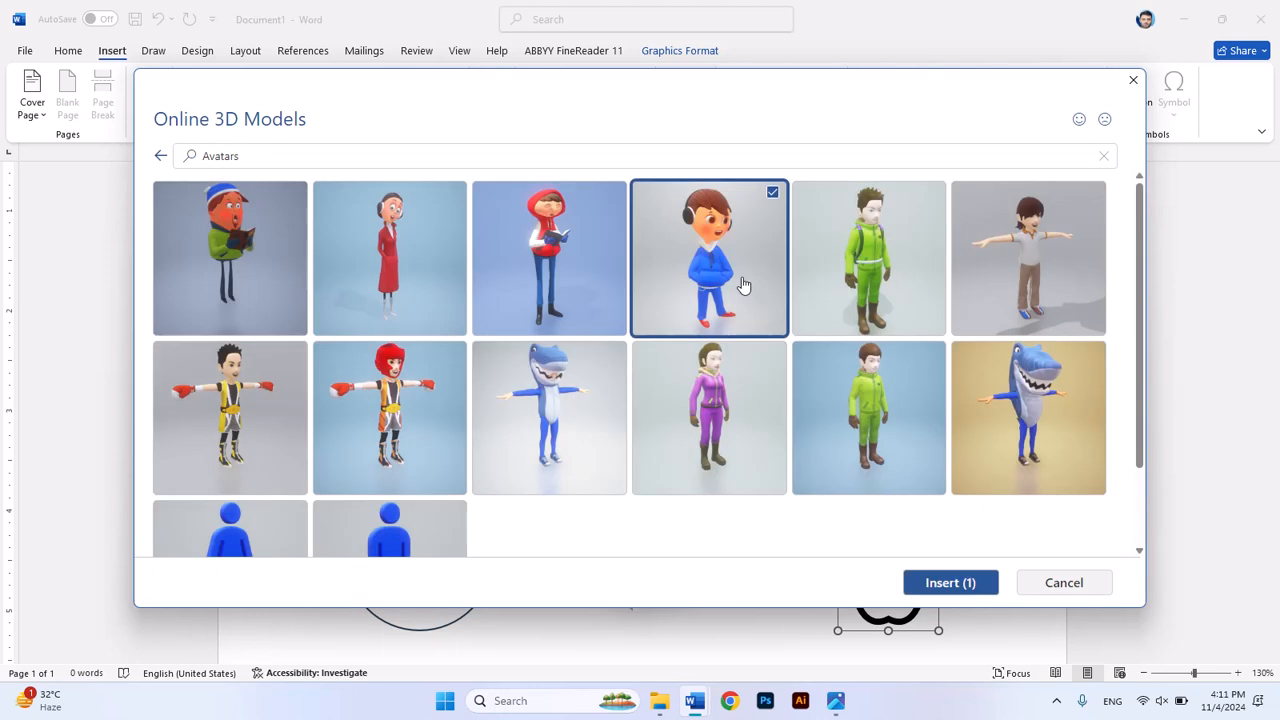
click(978, 588)
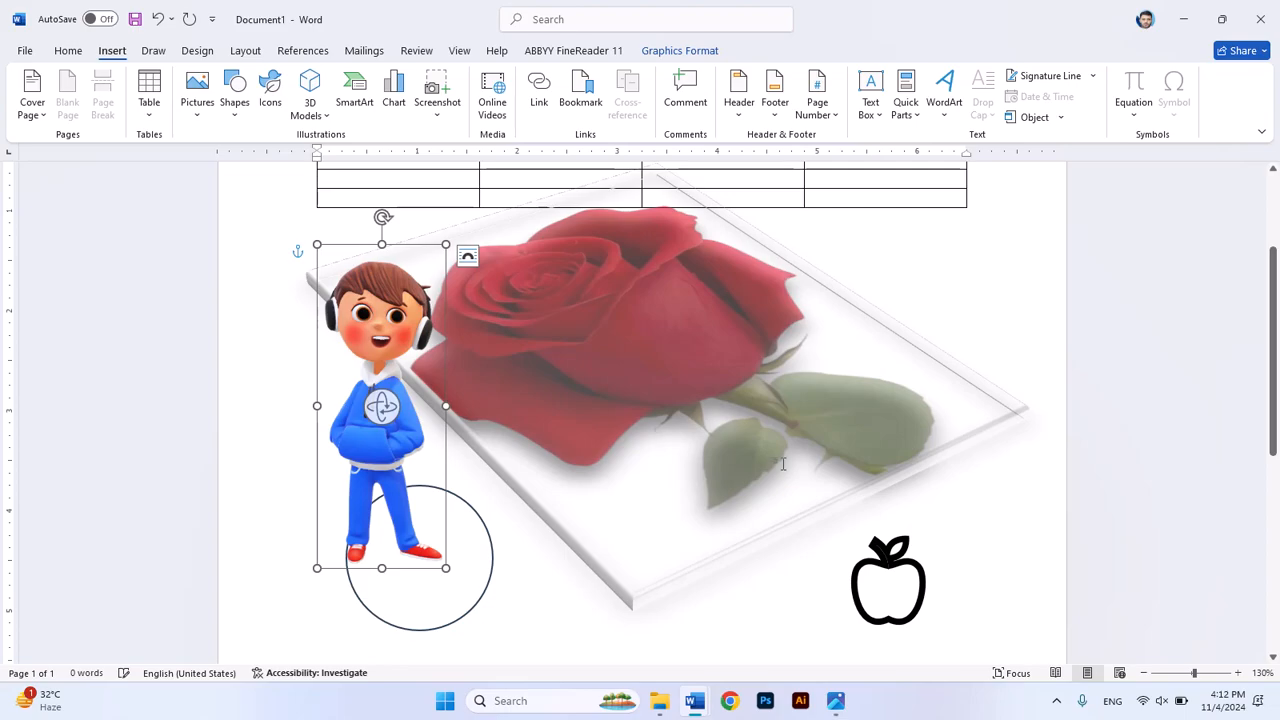
Step: Move the 3D boy between the circle and the apple, over the picture's lower corner, and rotate him to face the apple
click(409, 245)
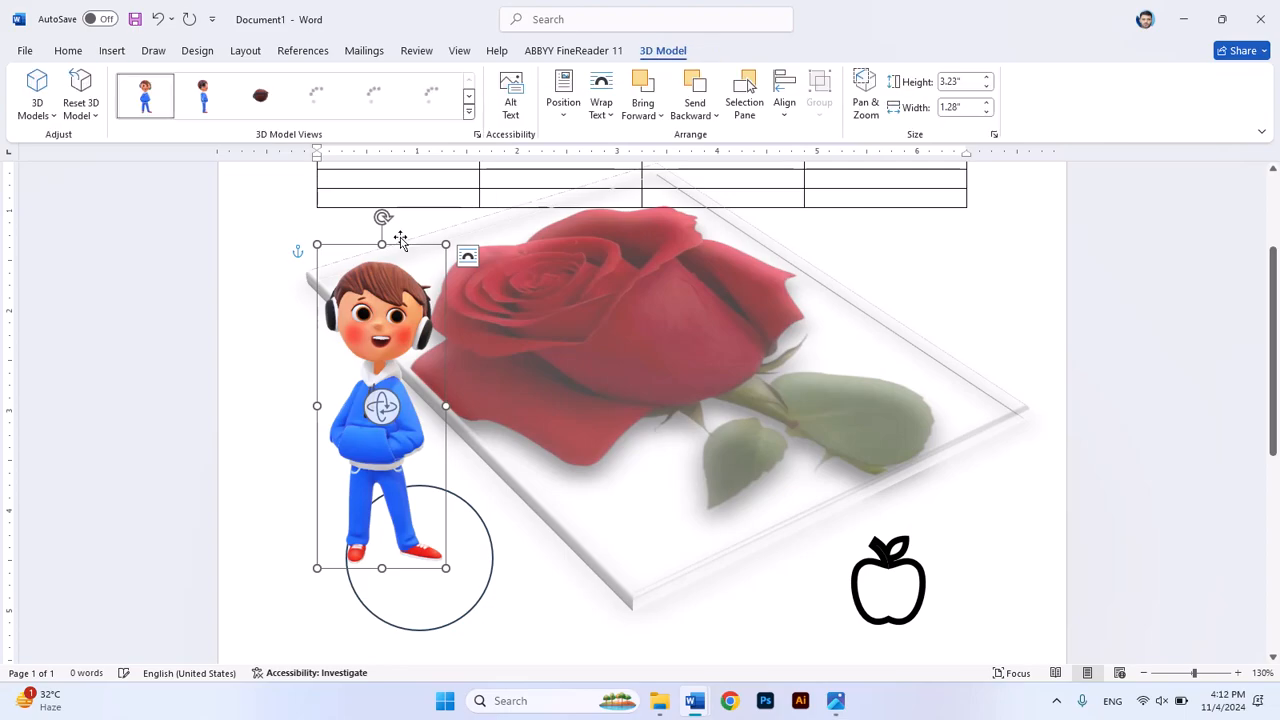
drag(432, 245, 533, 267)
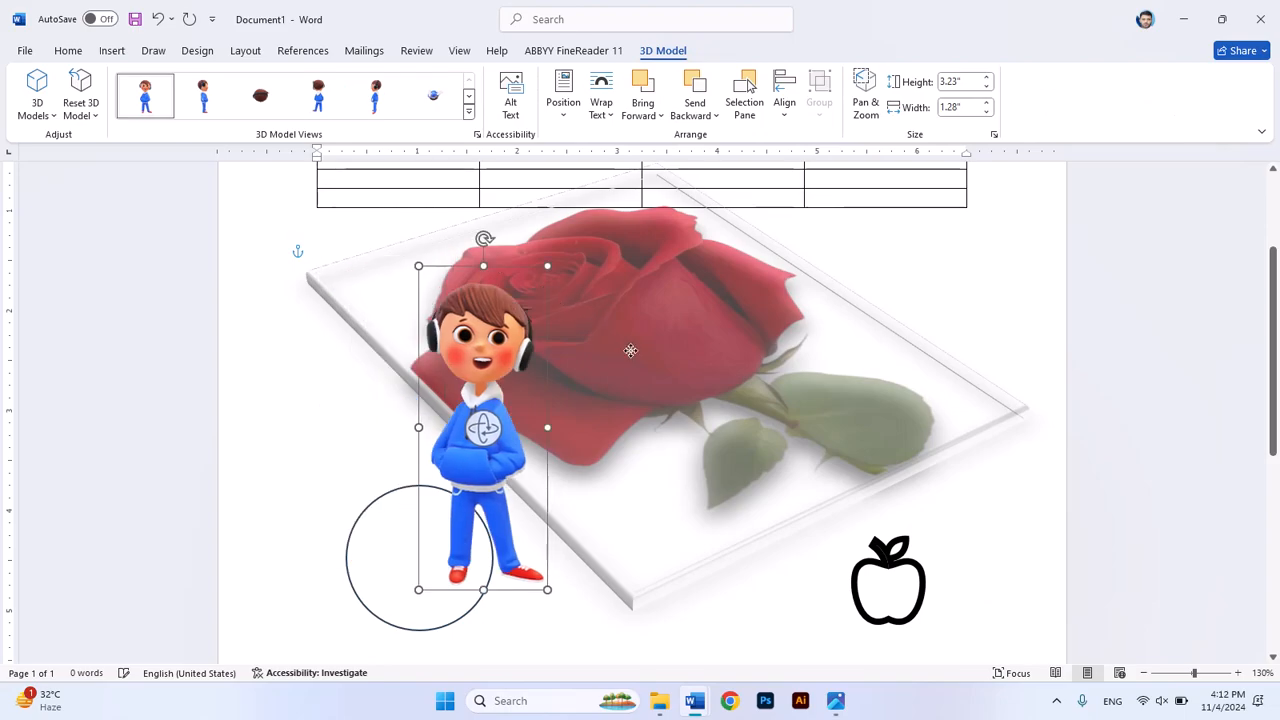
drag(491, 265, 646, 359)
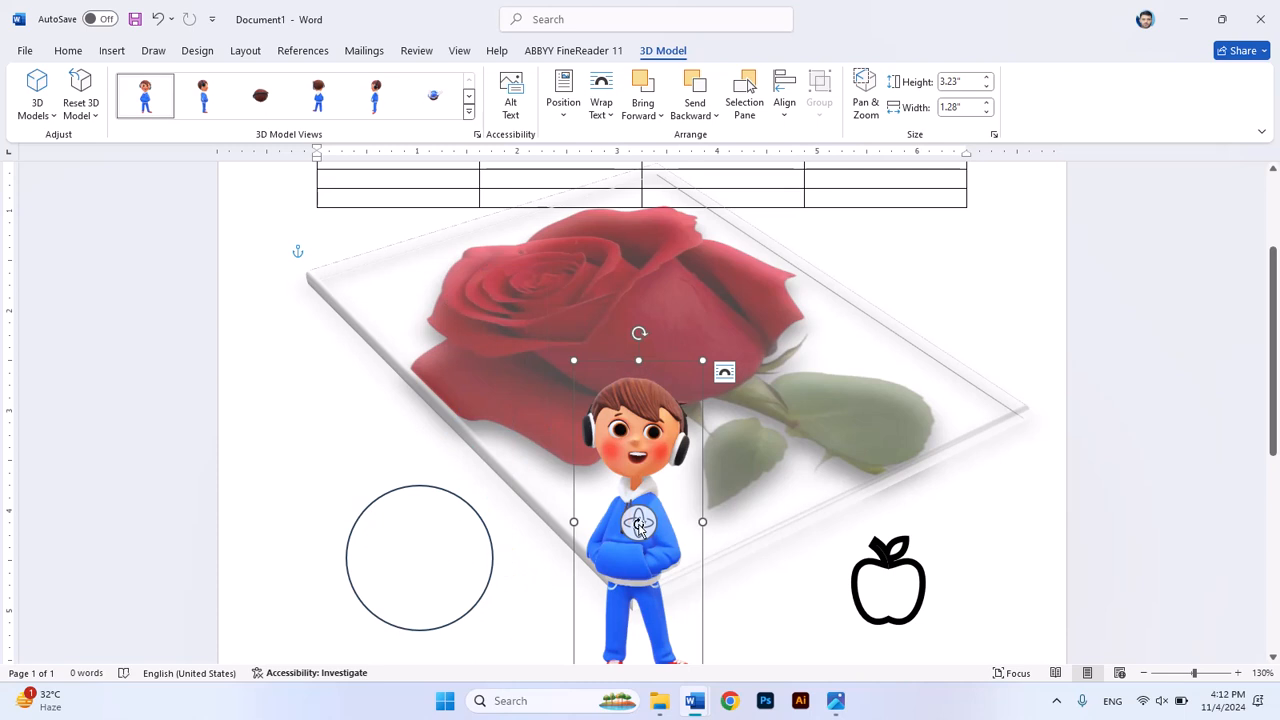
drag(640, 527, 716, 589)
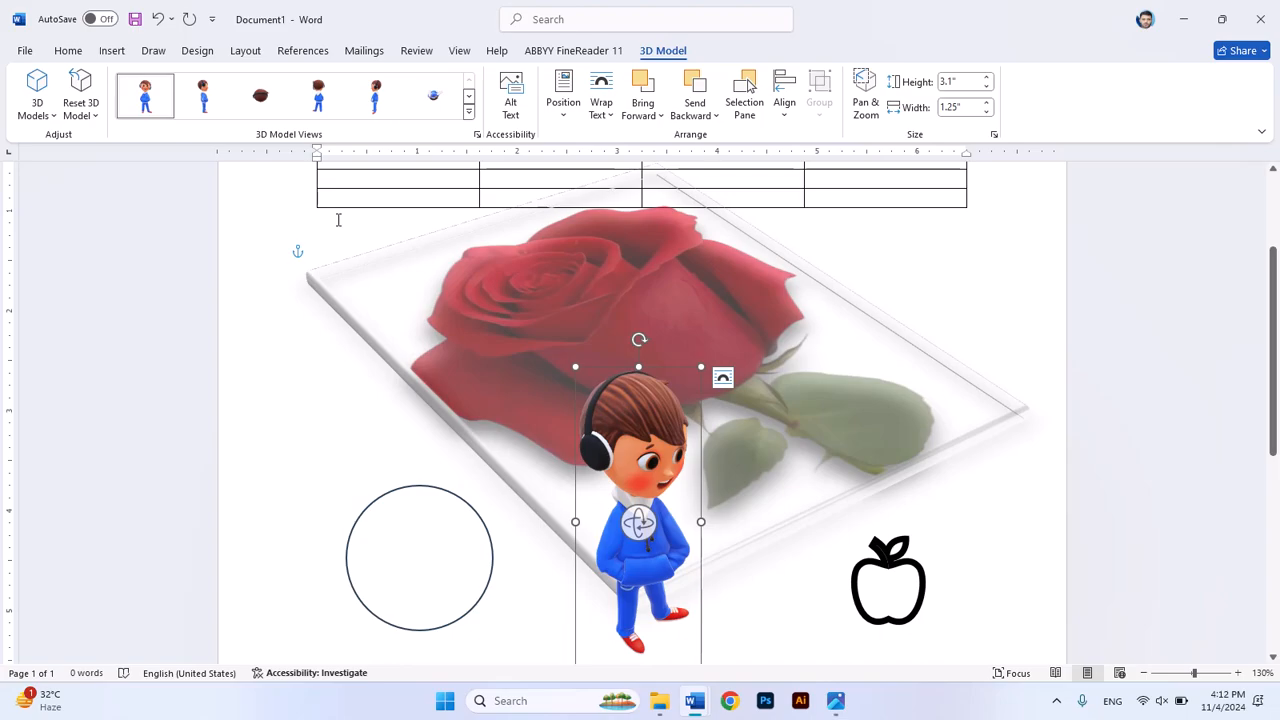
Step: Deselect the 3D model and insert a Simple Text Box whose text reads "My name is" followed by the person's first name
click(111, 51)
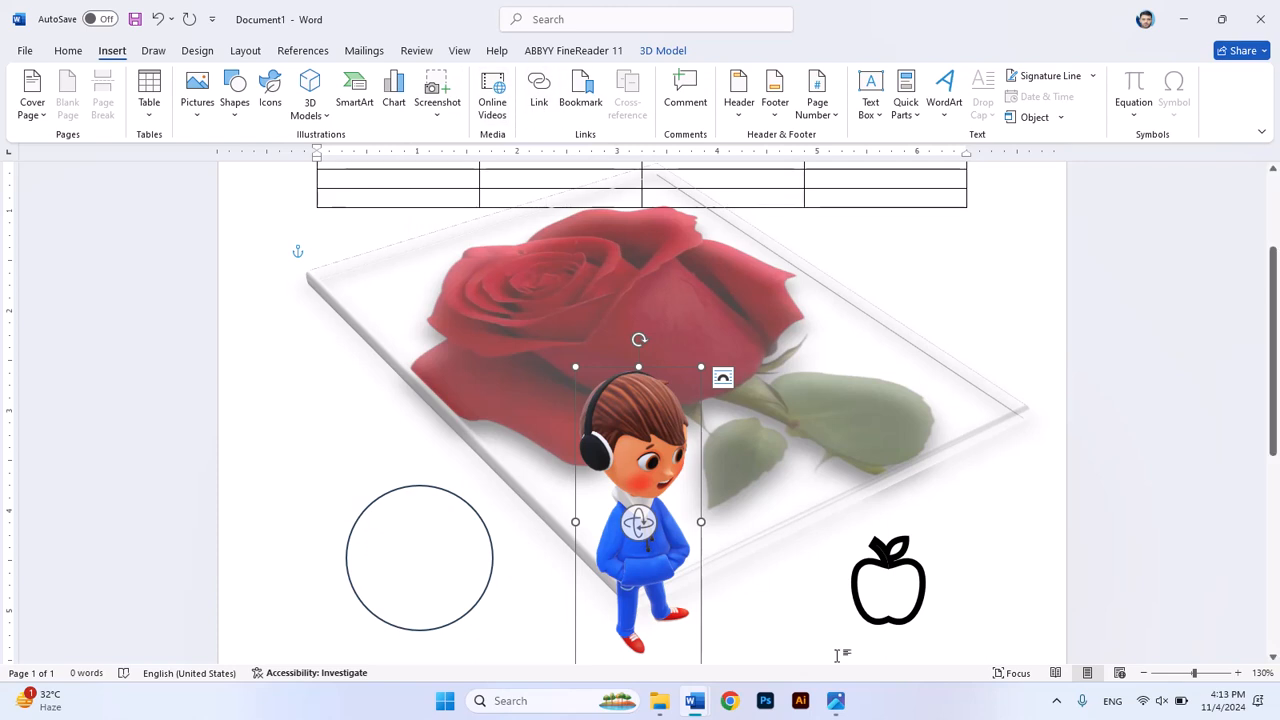
click(1025, 579)
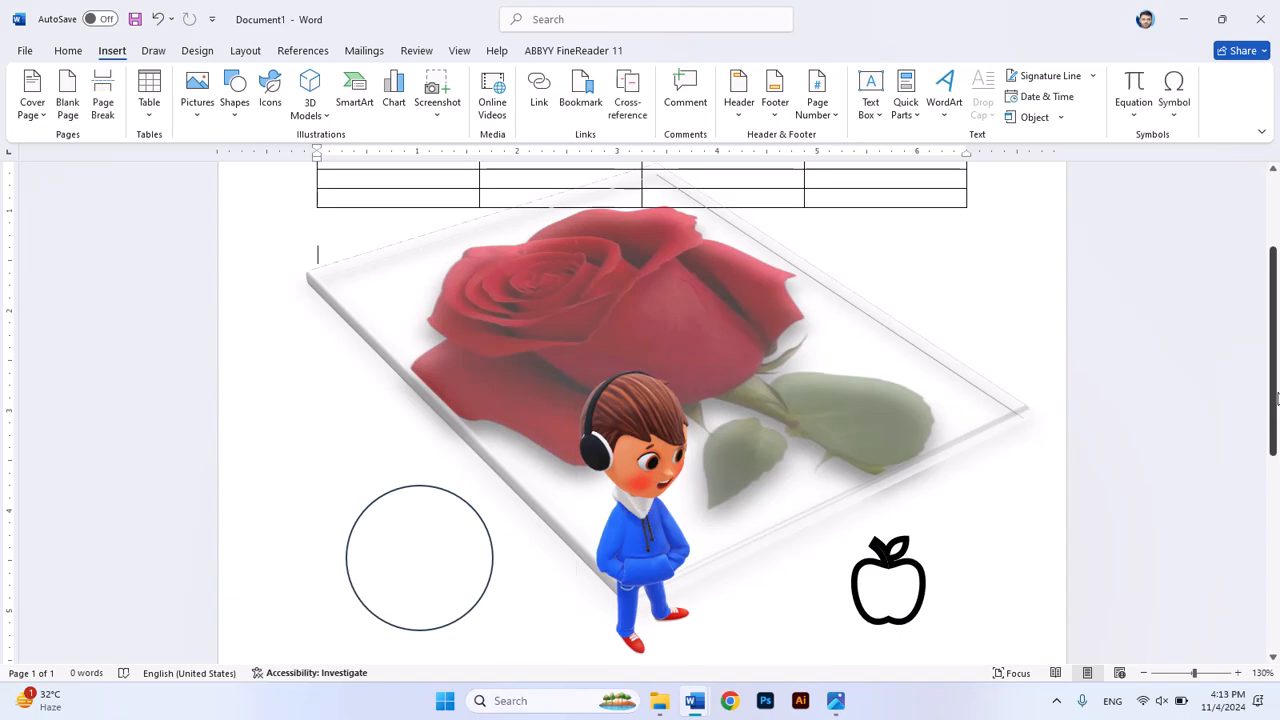
drag(1272, 389, 1271, 397)
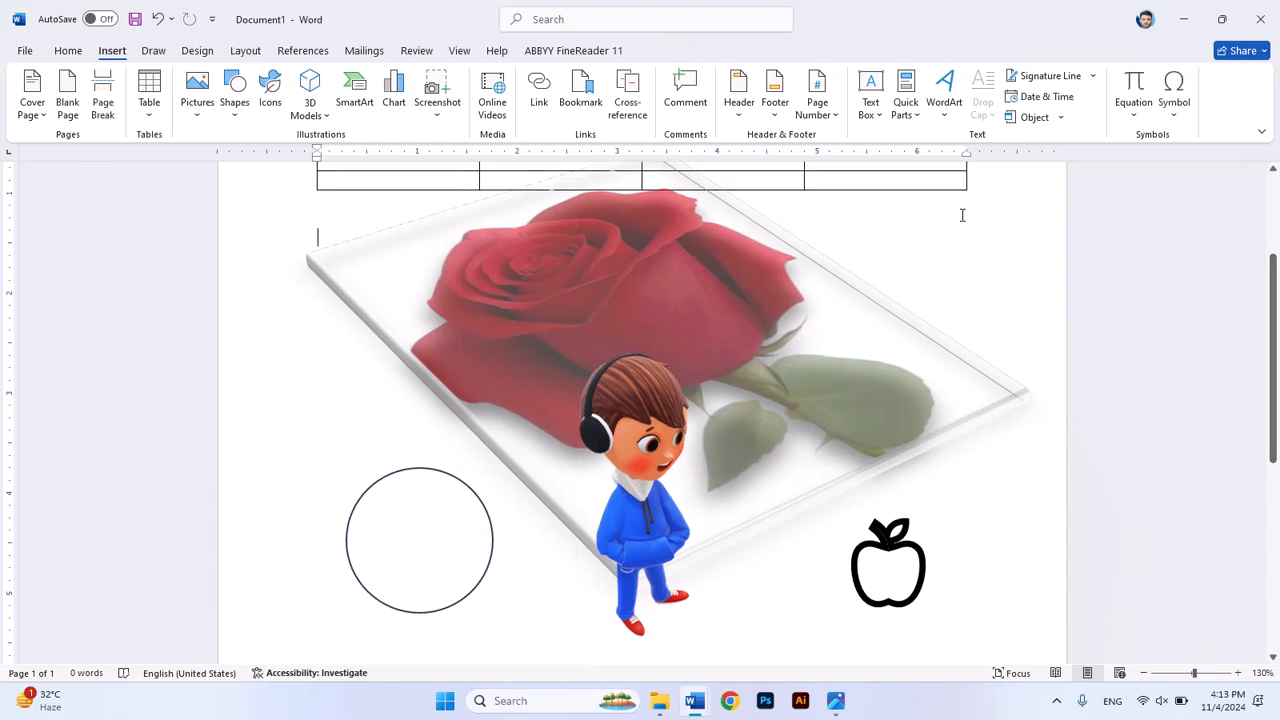
click(873, 105)
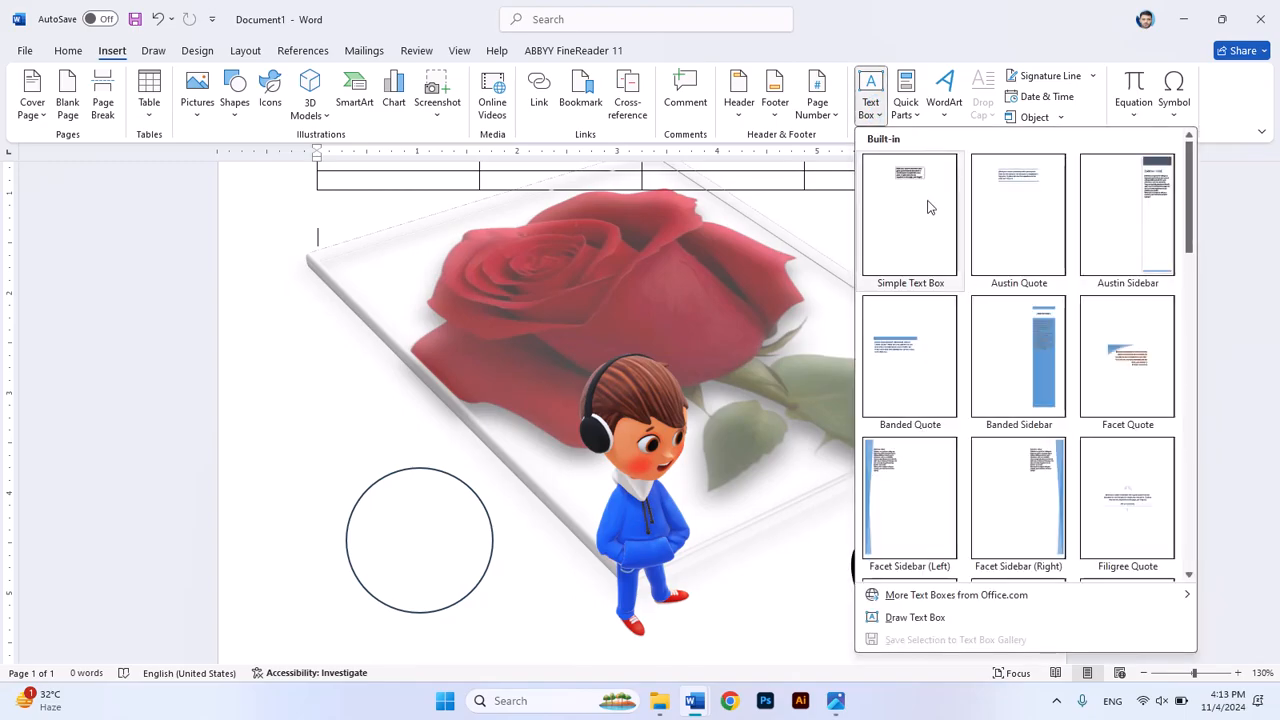
drag(937, 220, 933, 219)
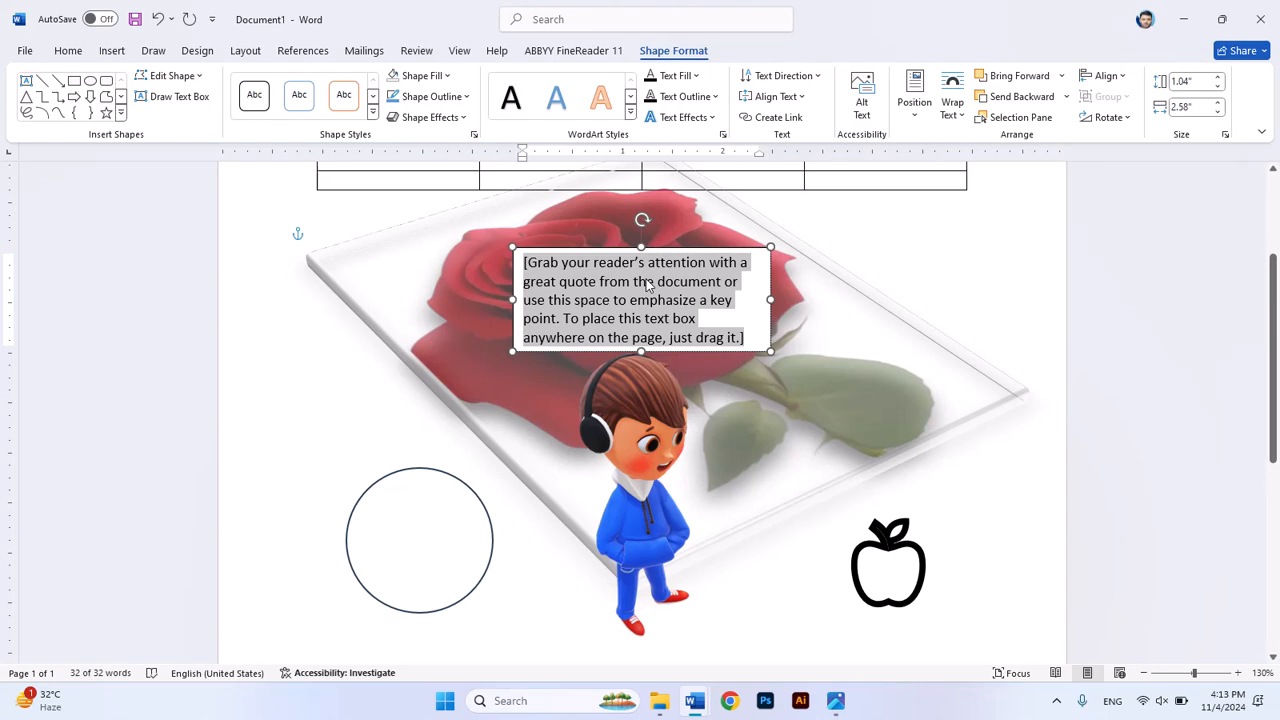
text(M)
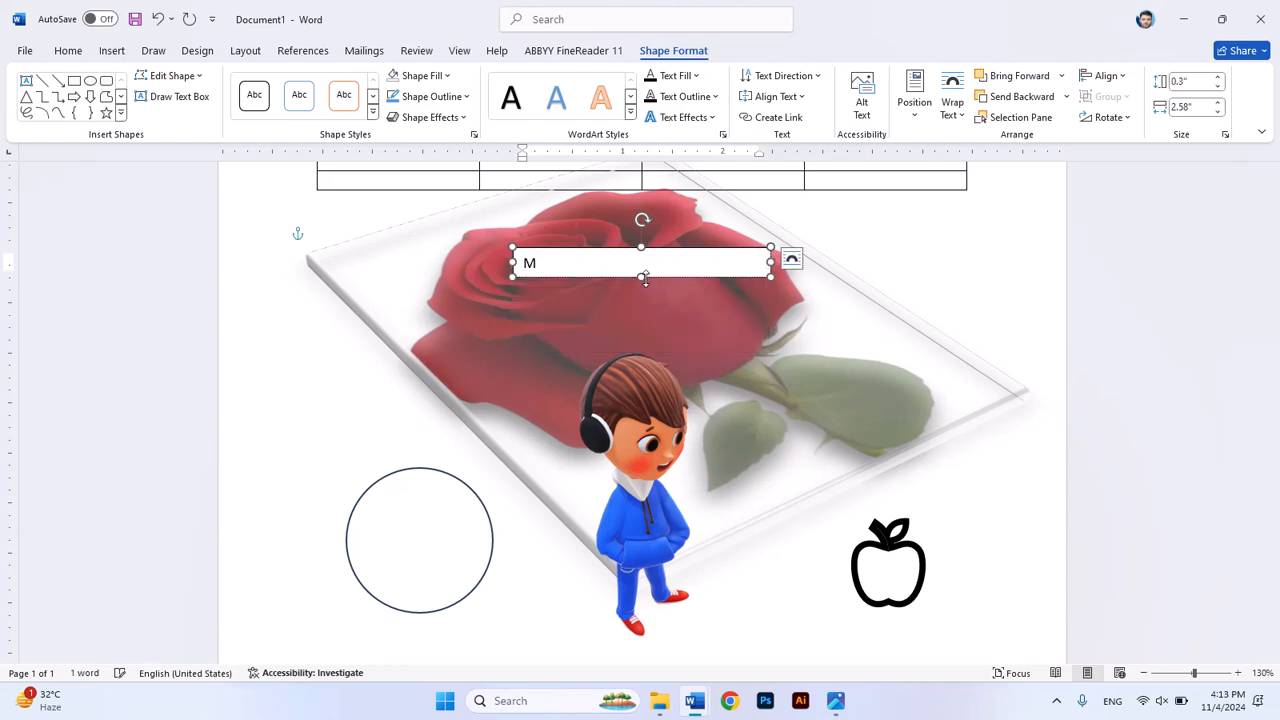
text(y name is Asif)
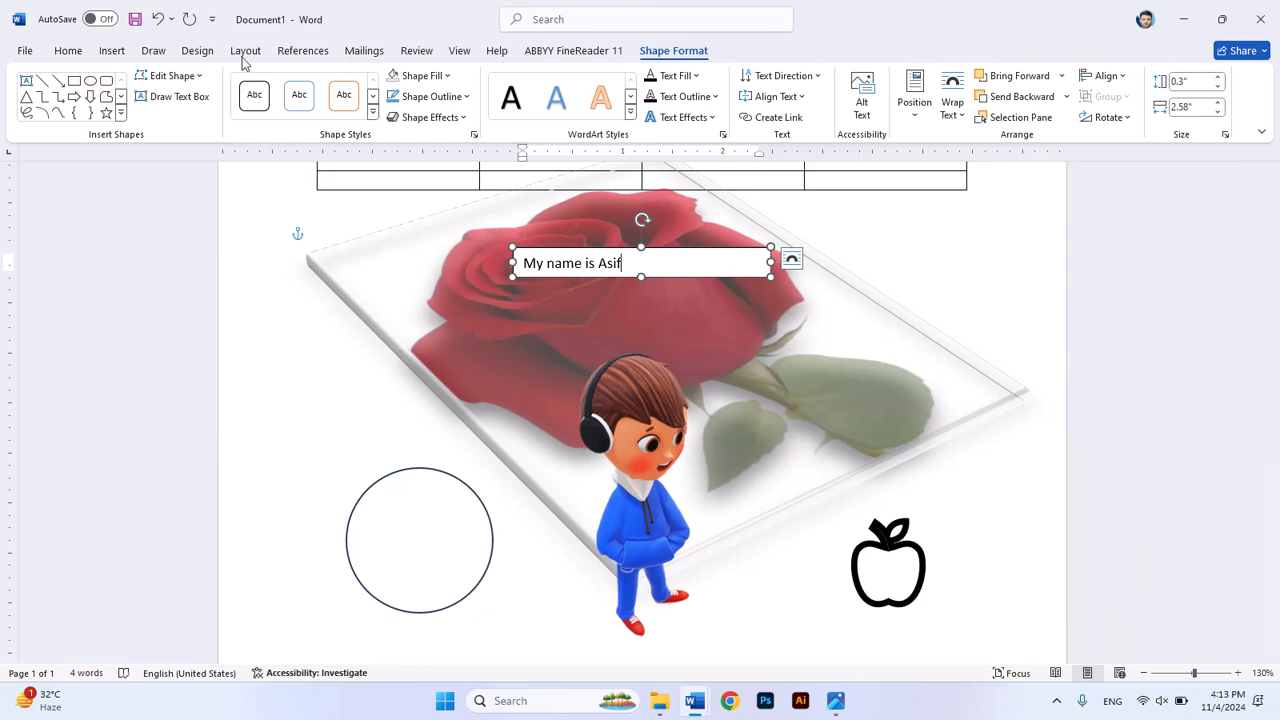
Step: Insert WordArt in the blue bottom-row style, reading "My name is" followed by the person's first name
click(118, 54)
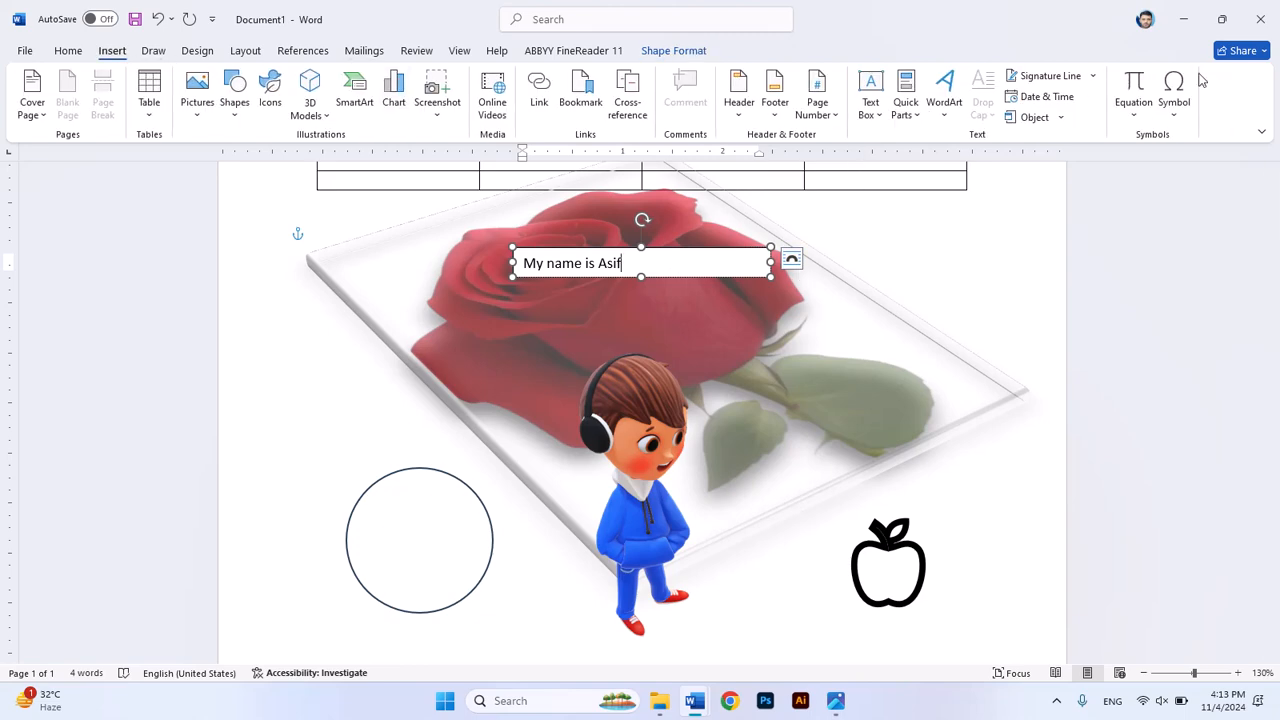
click(950, 118)
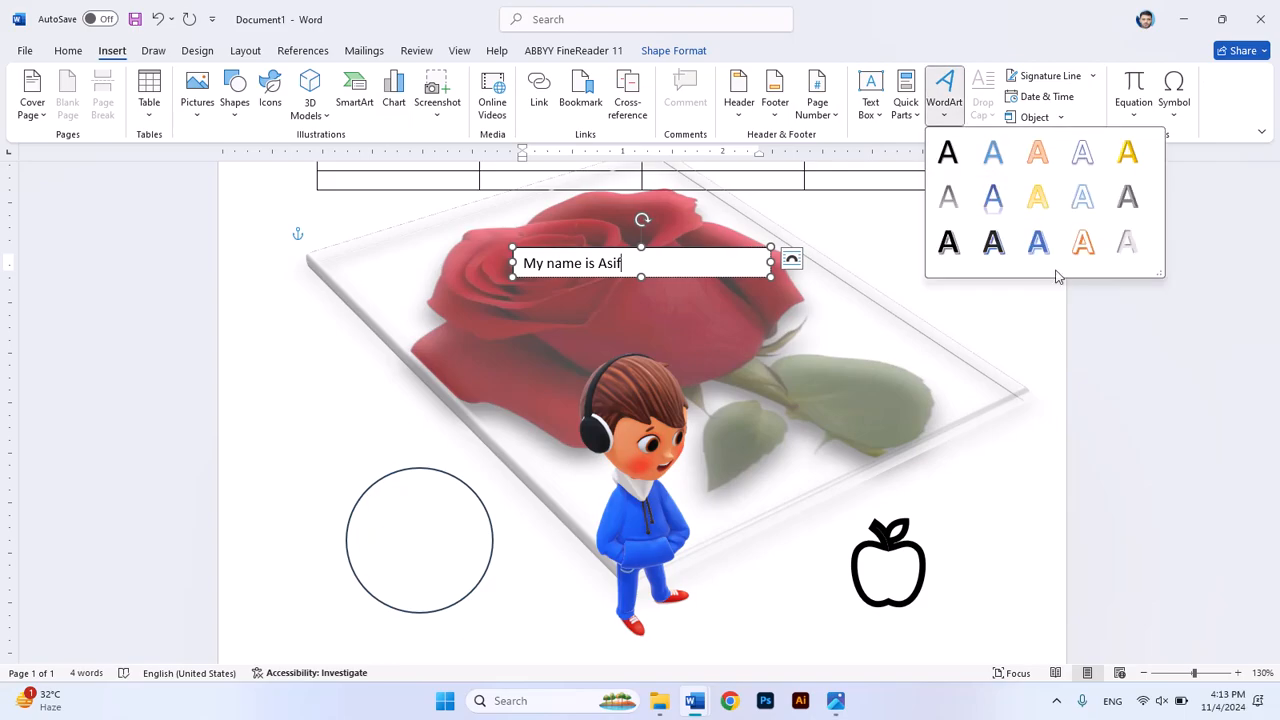
click(1035, 243)
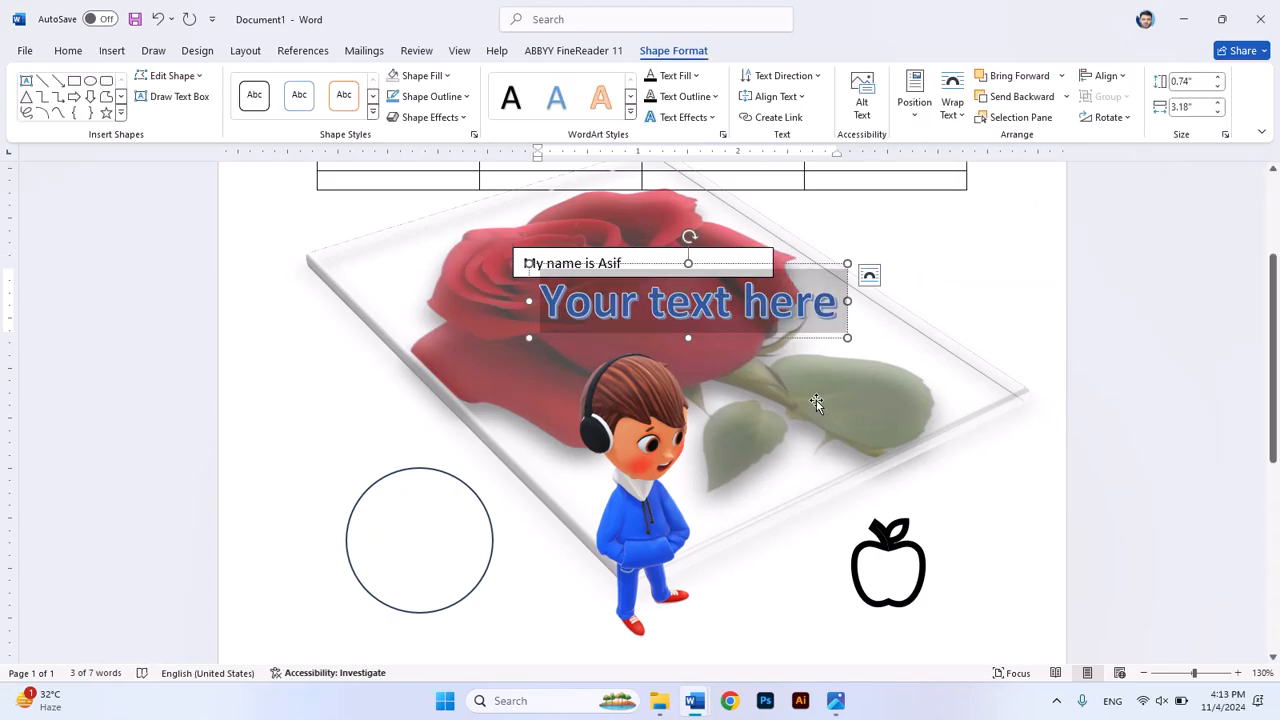
text(My)
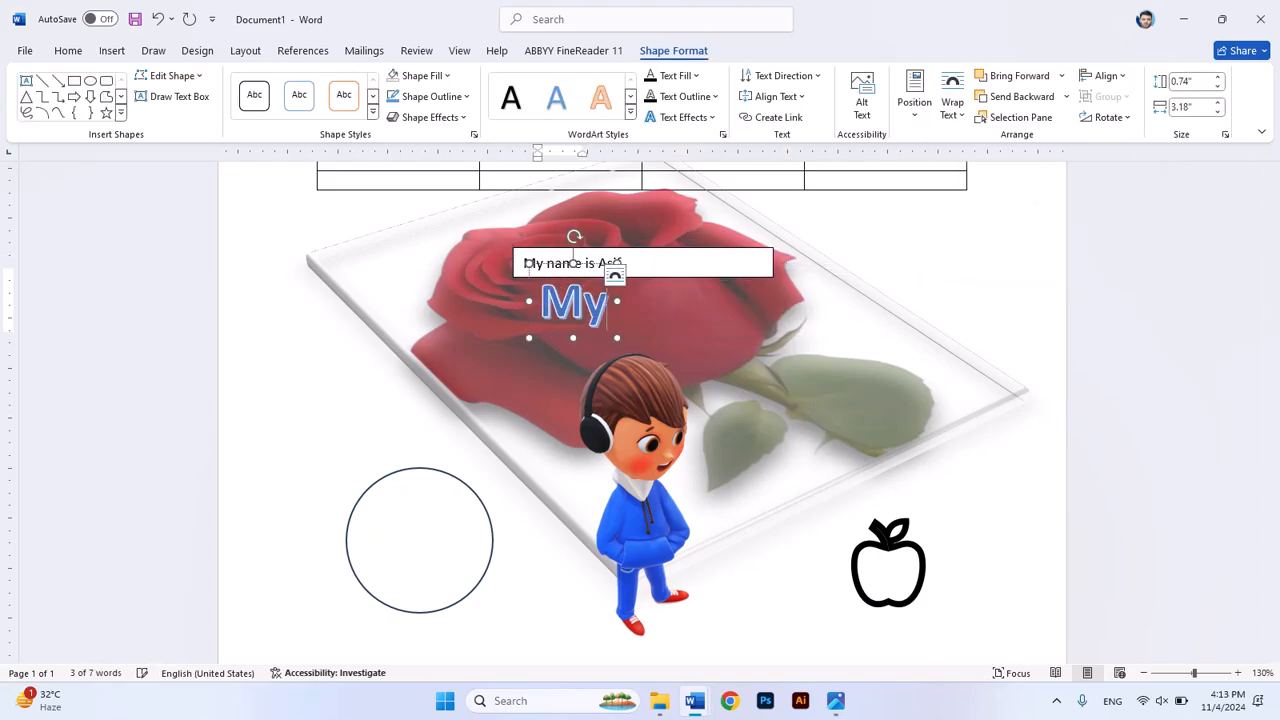
text( name is)
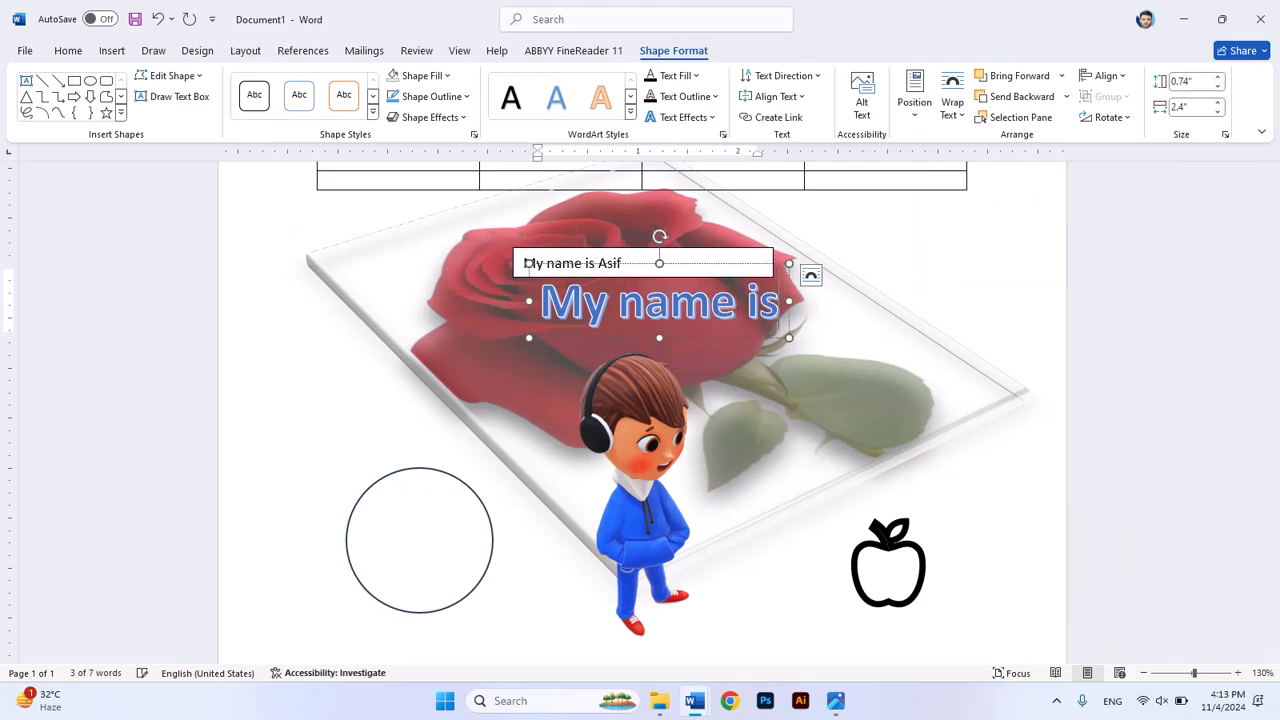
text( Asif)
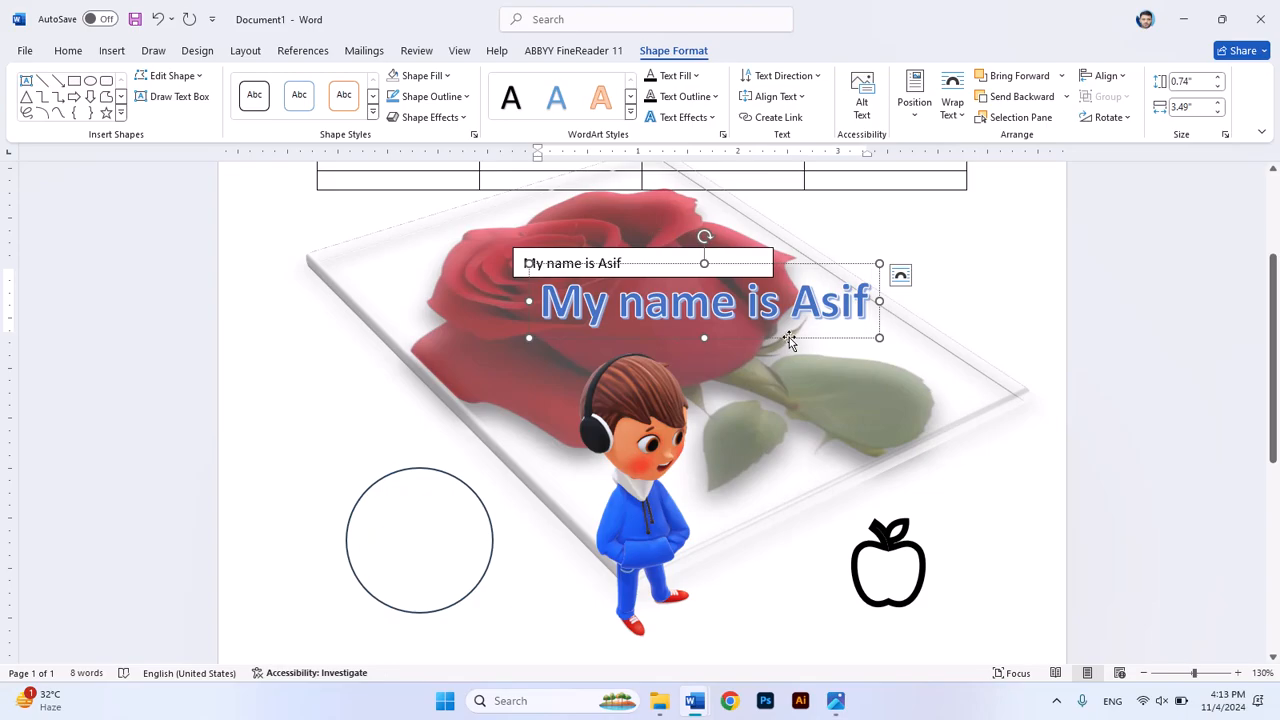
Step: Move the WordArt just below the text box, above the boy's head, and set its text fill to the orange theme color
drag(789, 337, 743, 362)
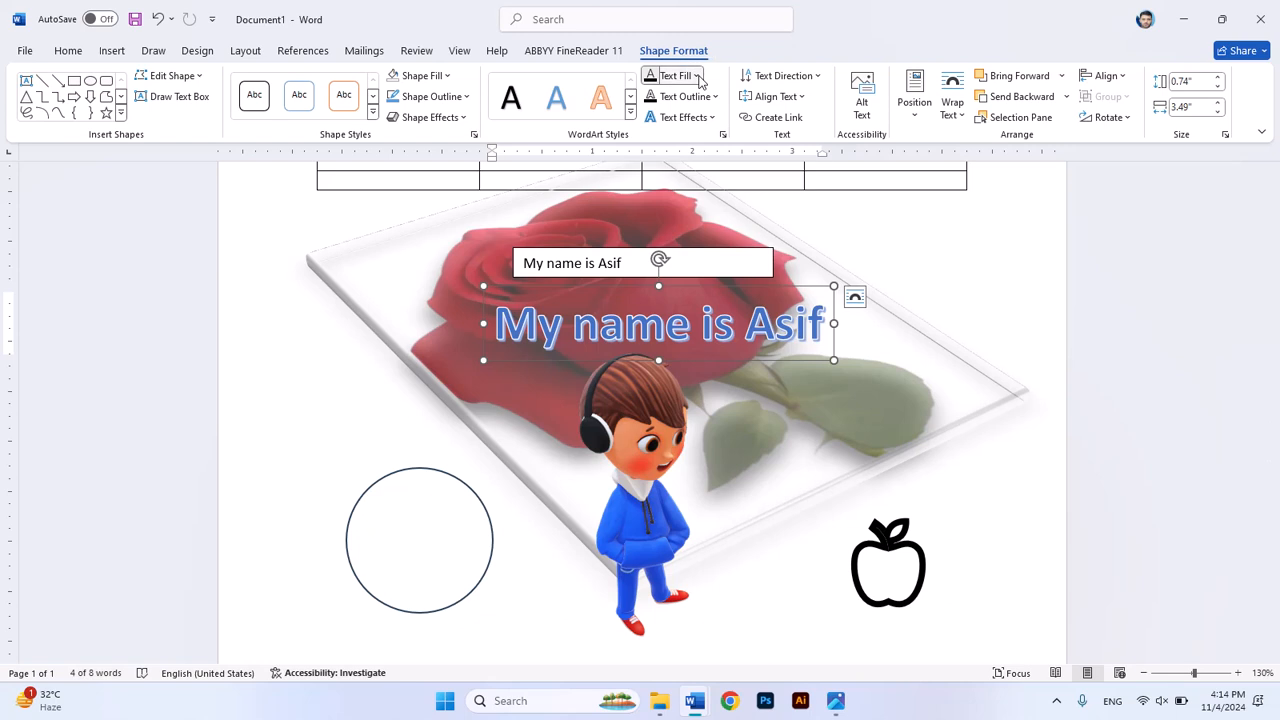
click(697, 76)
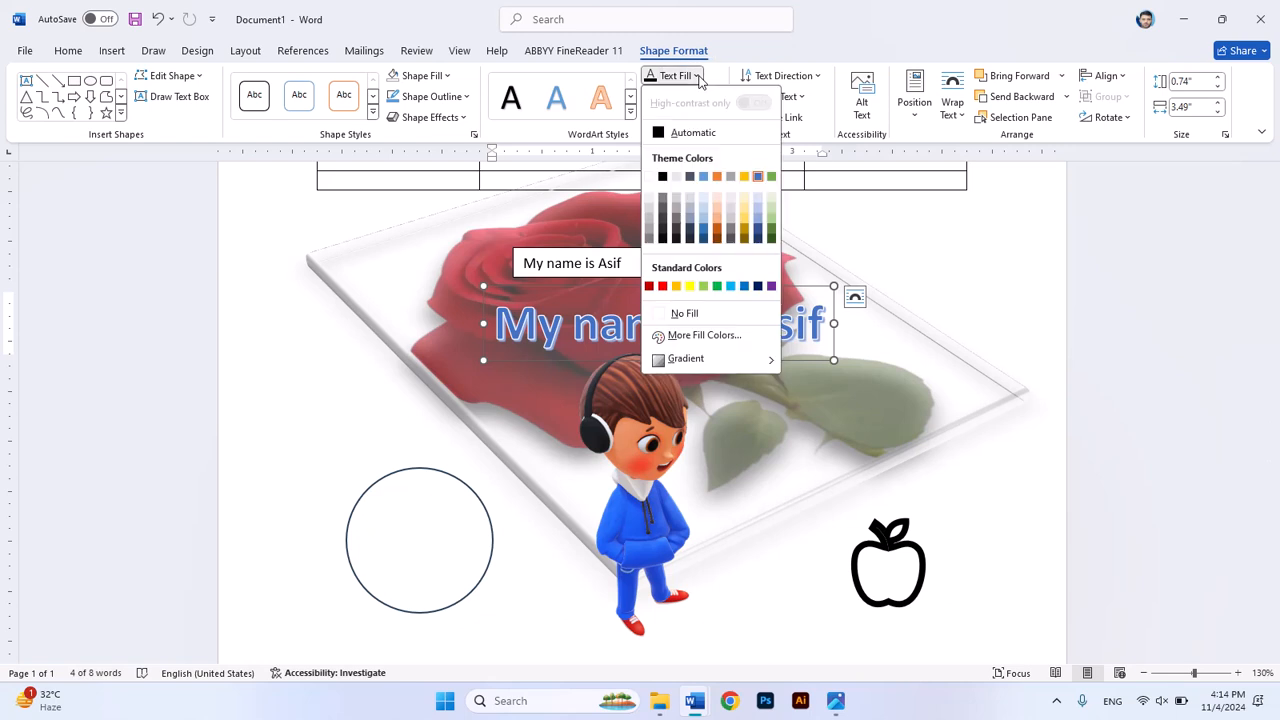
click(719, 179)
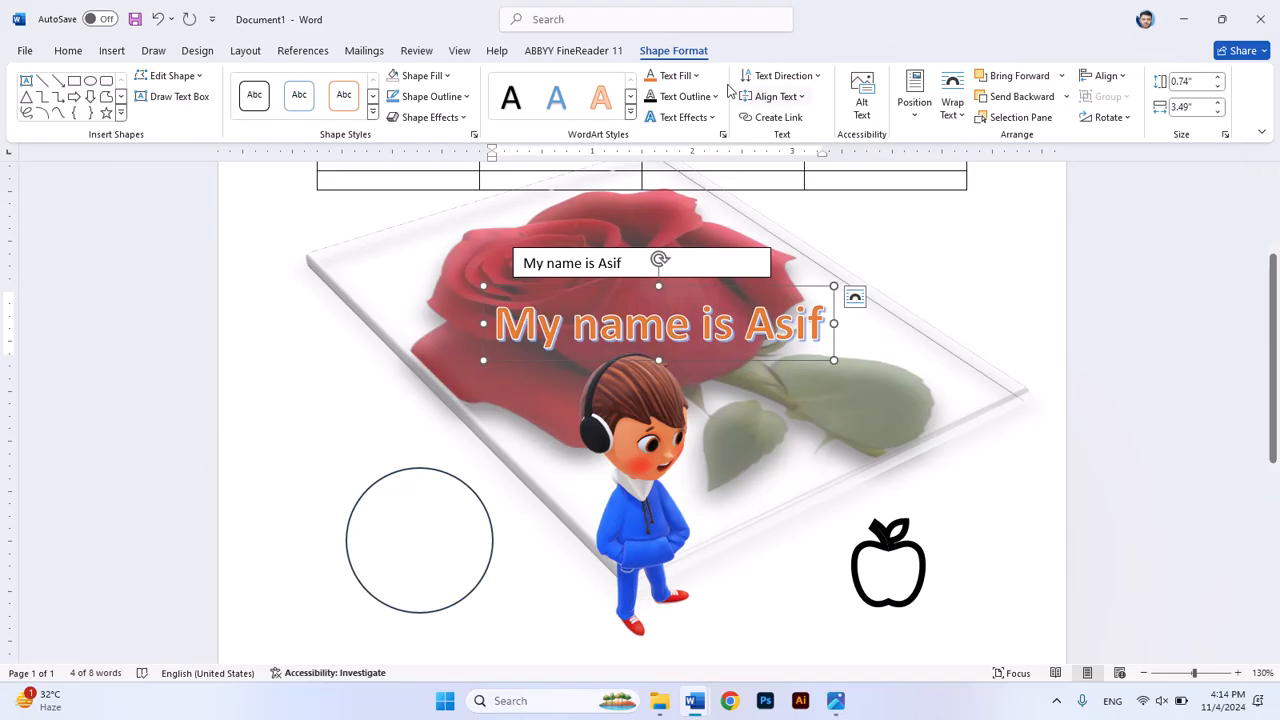
click(110, 52)
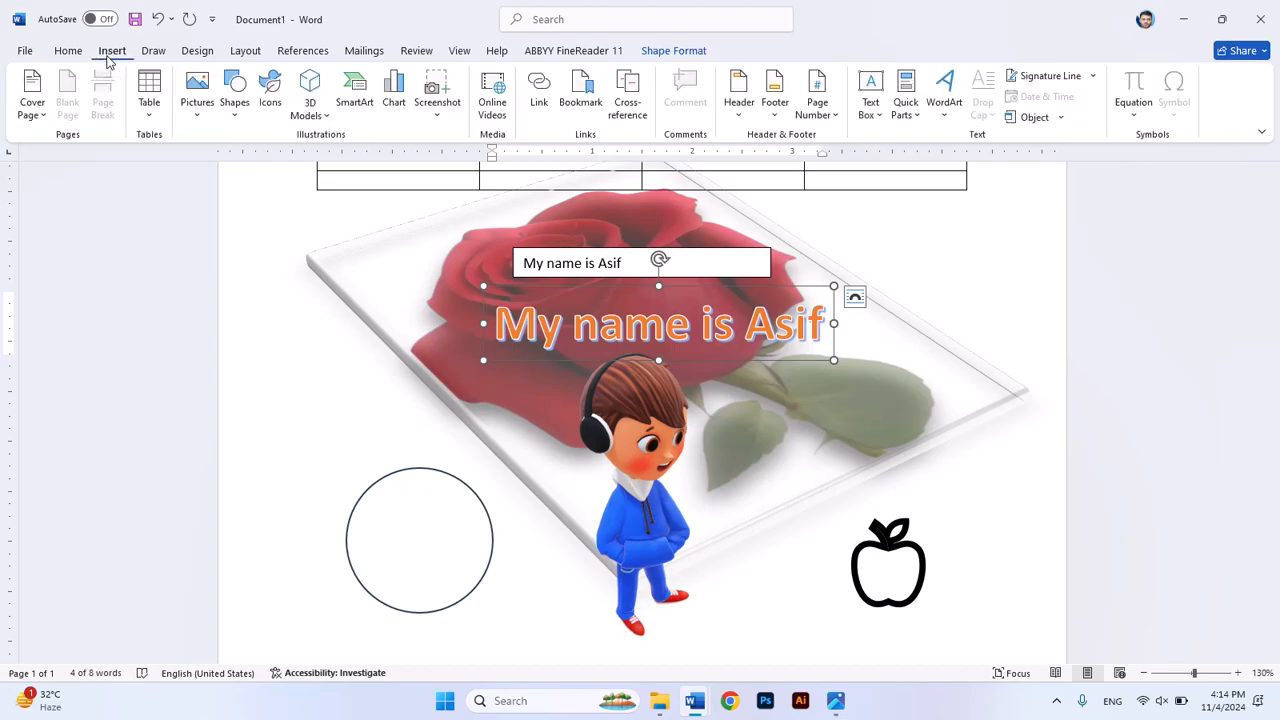